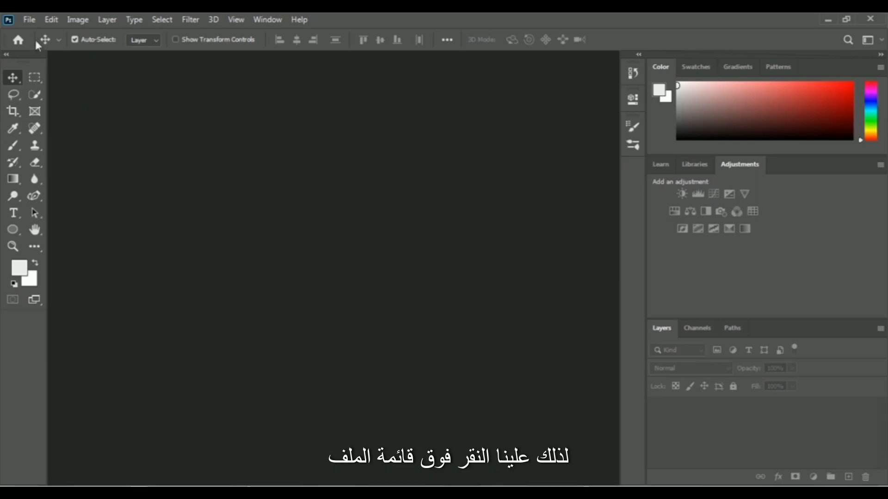
- Open the ben-unsplash image from the "01 Introducement of Layers" folder
{"action": "left_click", "coordinate": [28, 21]}
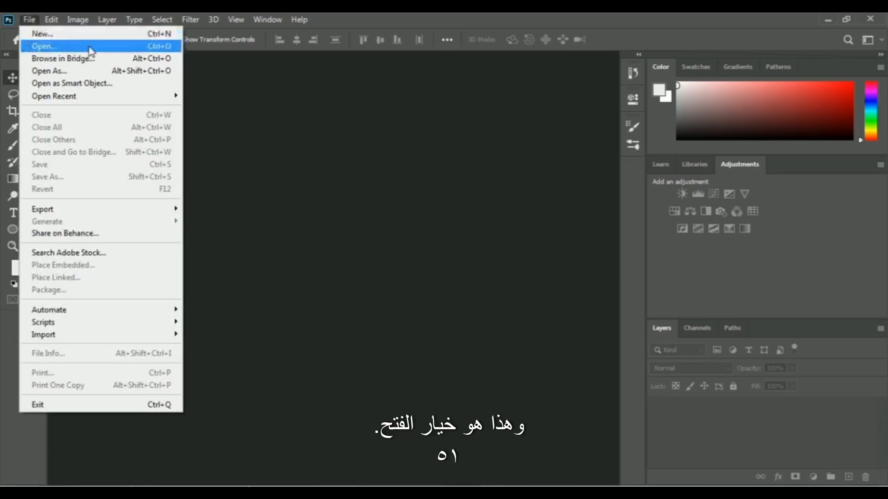
{"action": "left_click", "coordinate": [110, 46]}
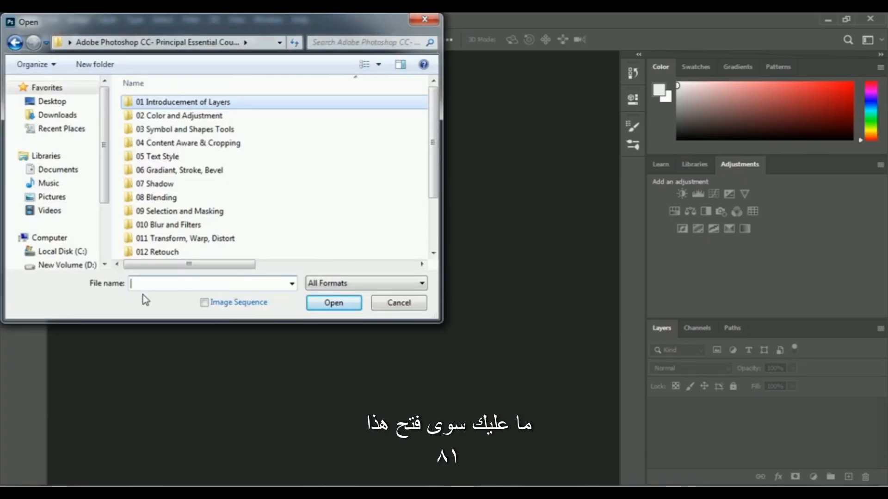
{"action": "double_click", "coordinate": [229, 102]}
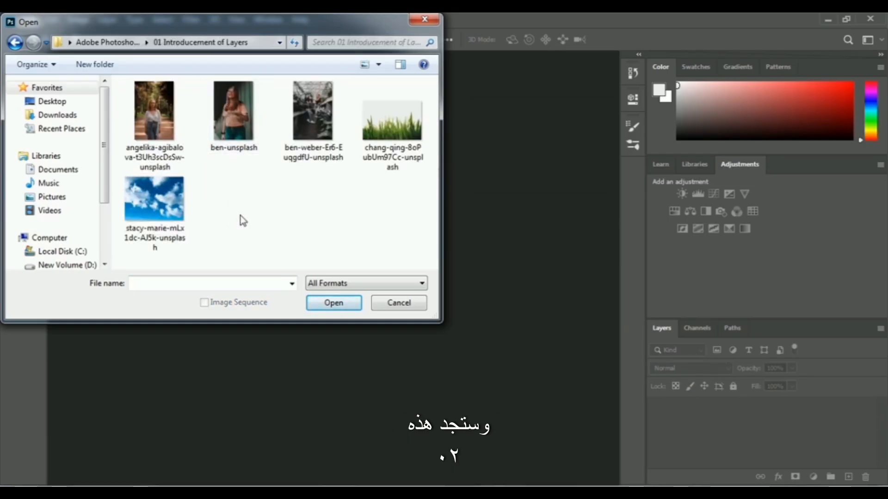
{"action": "left_click", "coordinate": [238, 149]}
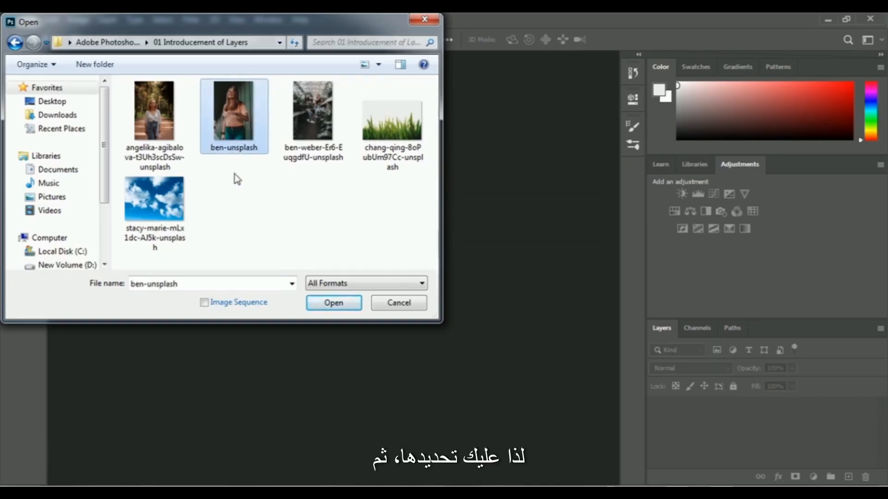
{"action": "left_click", "coordinate": [319, 308]}
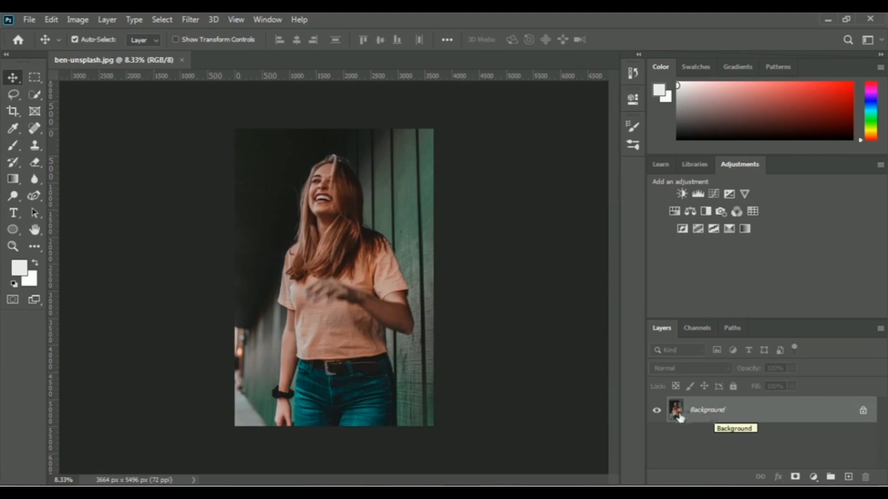
- Convert the locked Background into a regular layer named "Main Image"
{"action": "double_click", "coordinate": [714, 415]}
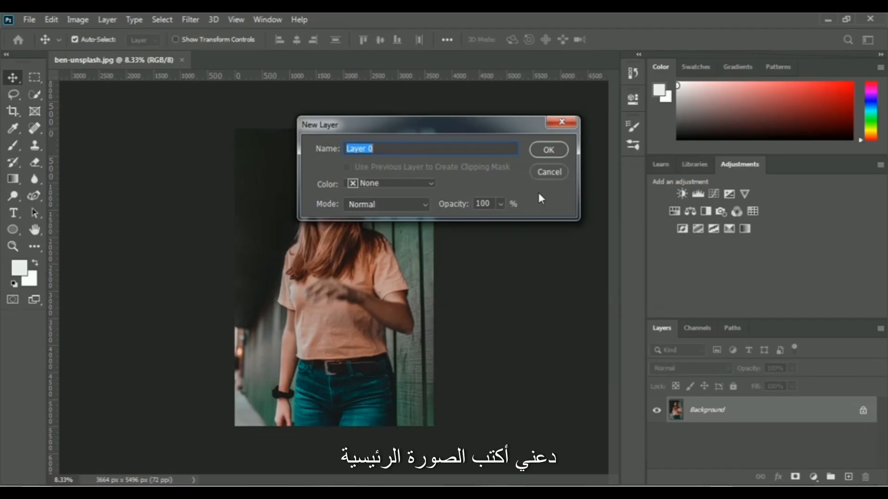
{"action": "type", "text": "Main Image"}
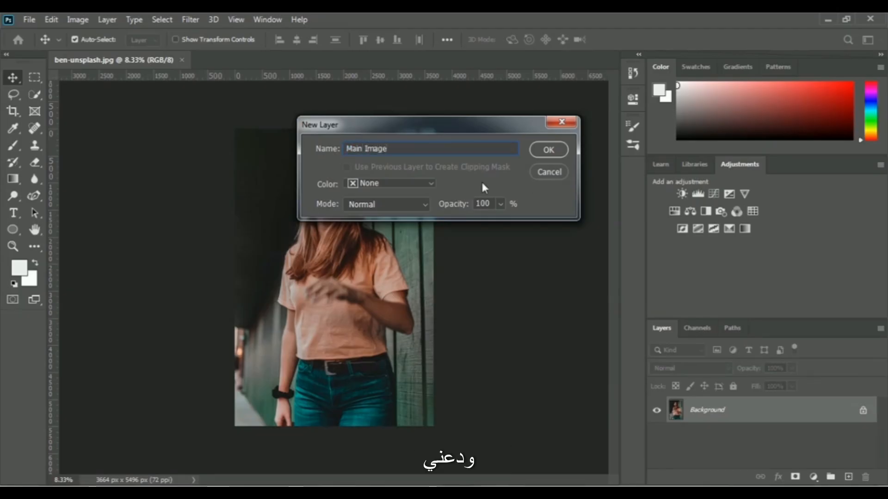
{"action": "left_click", "coordinate": [553, 150]}
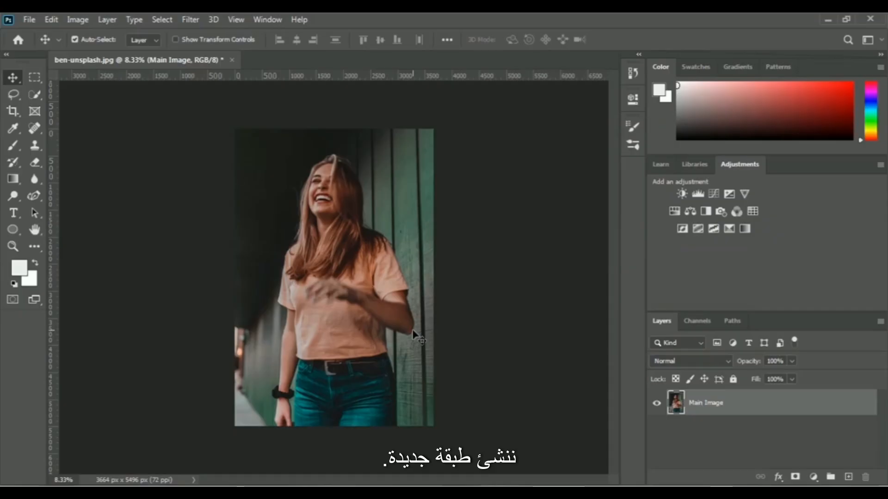
- Duplicate the Main Image layer within the same document under the name "Auto Tone"
{"action": "right_click", "coordinate": [716, 407]}
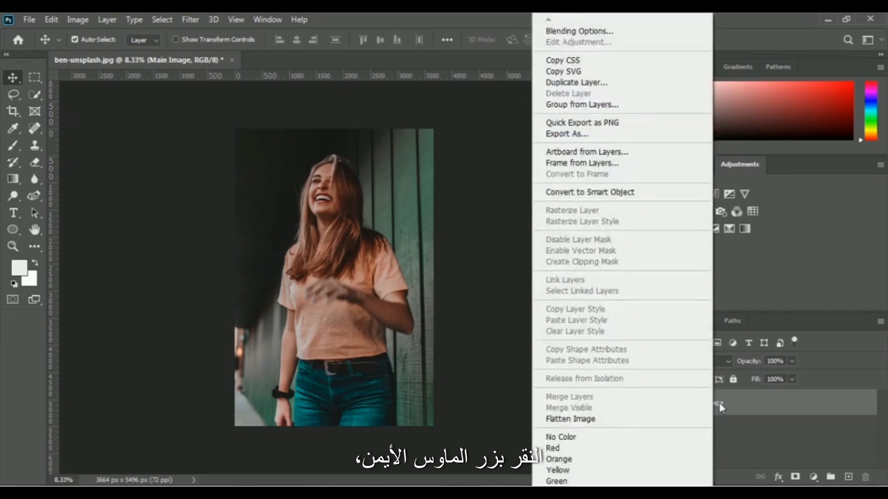
{"action": "left_click", "coordinate": [638, 85]}
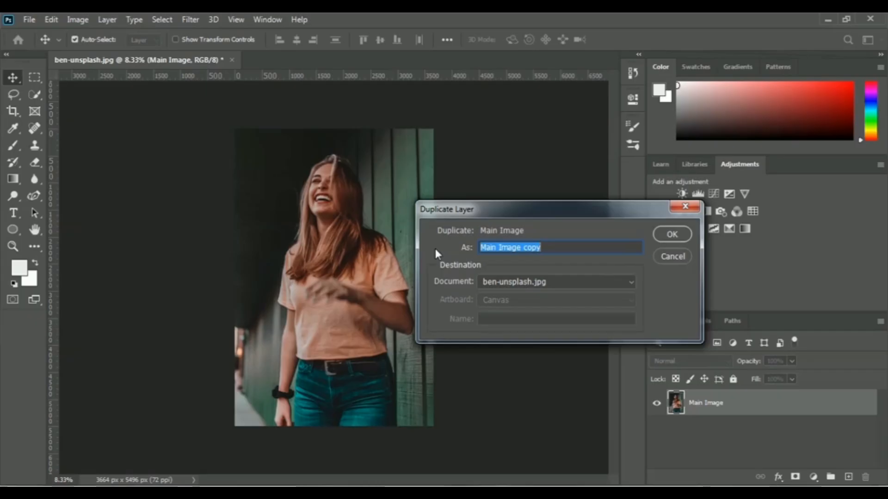
{"action": "type", "text": "Auto Tone"}
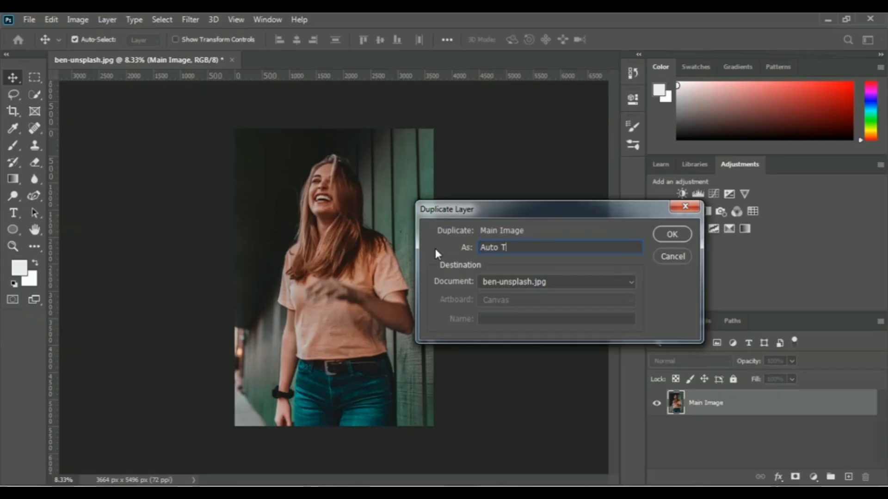
{"action": "left_click", "coordinate": [672, 234]}
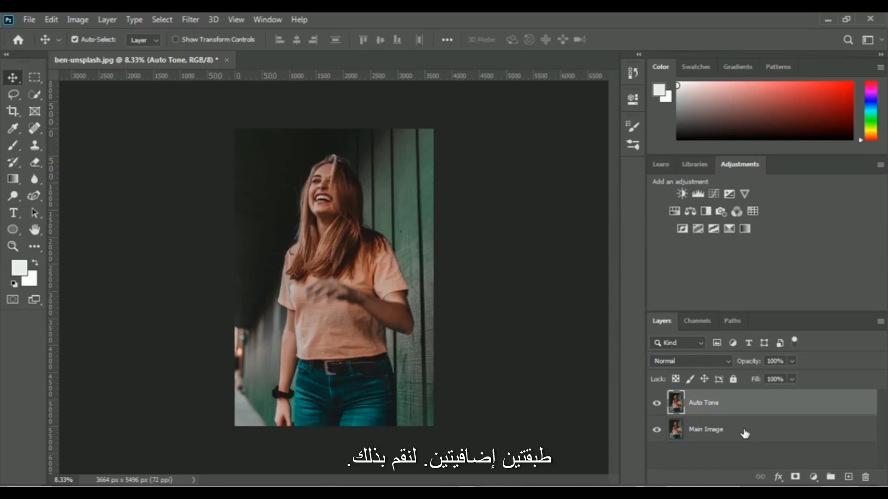
- Duplicate the Main Image layer again and name the copy "Auto Contrast"
{"action": "left_click", "coordinate": [716, 435]}
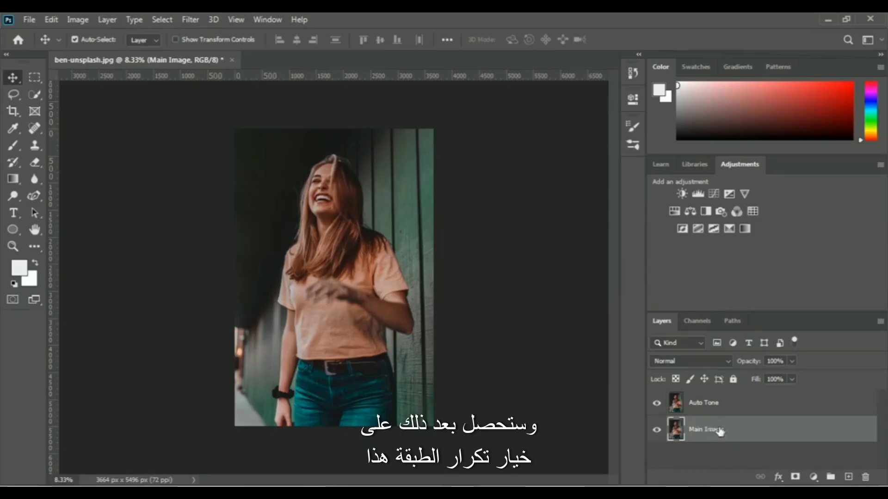
{"action": "right_click", "coordinate": [727, 431]}
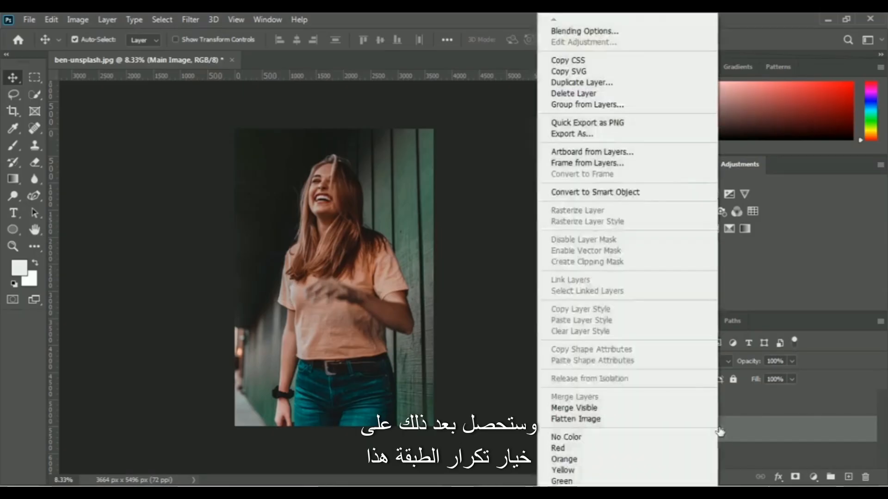
{"action": "left_click", "coordinate": [645, 84]}
{"action": "type", "text": "A"}
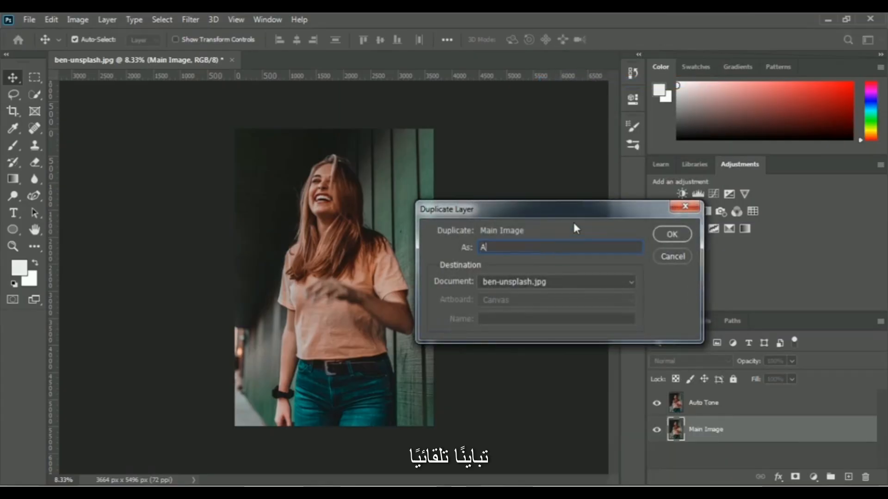
{"action": "type", "text": "uto Contrast"}
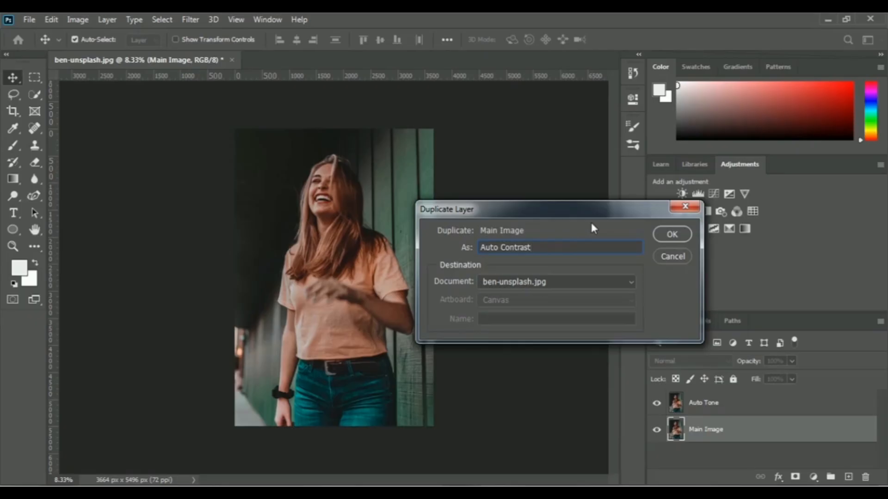
{"action": "left_click", "coordinate": [679, 234]}
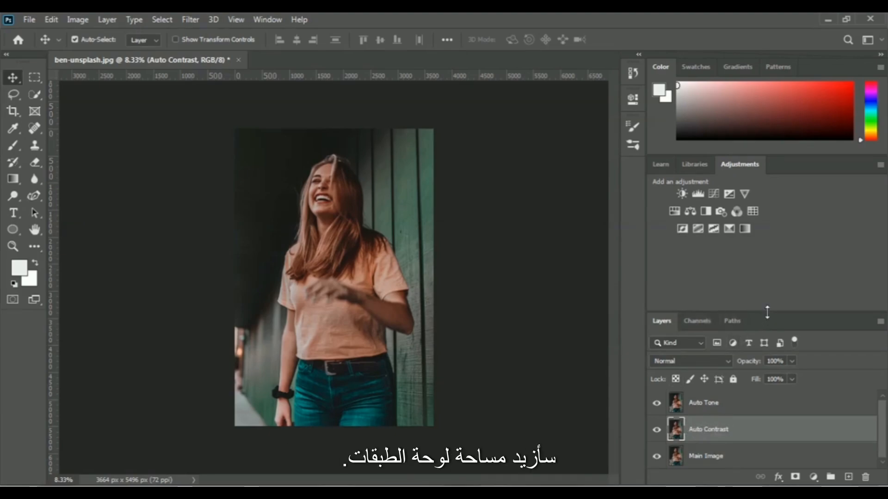
- Make more room for the layer list and create a third duplicate of Main Image named "Auto Color"
{"action": "left_click_drag", "start_coordinate": [767, 312], "coordinate": [774, 260]}
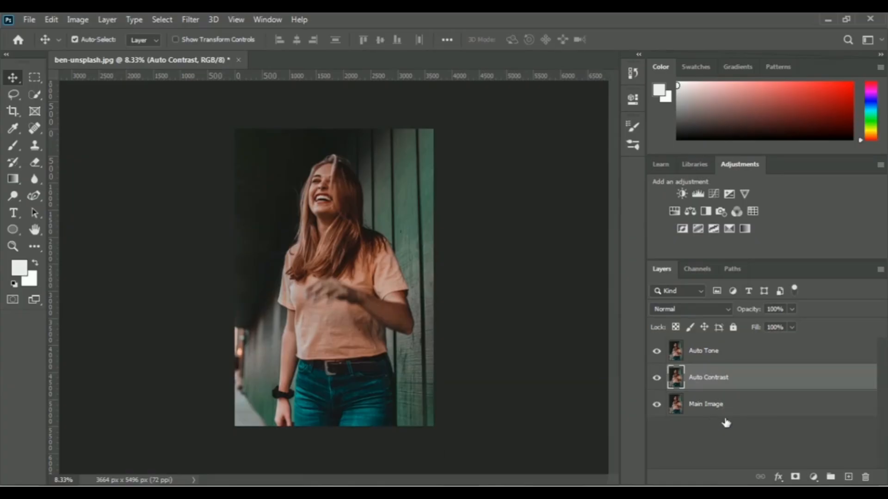
{"action": "left_click", "coordinate": [710, 411]}
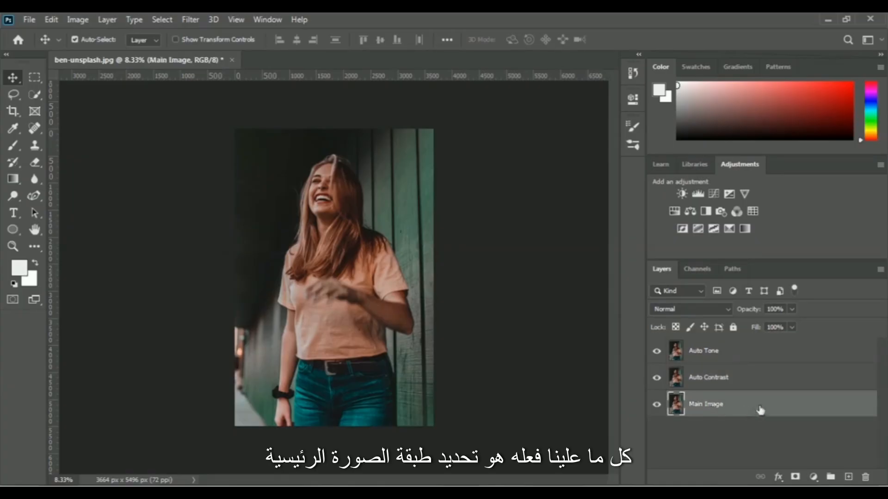
{"action": "right_click", "coordinate": [718, 409]}
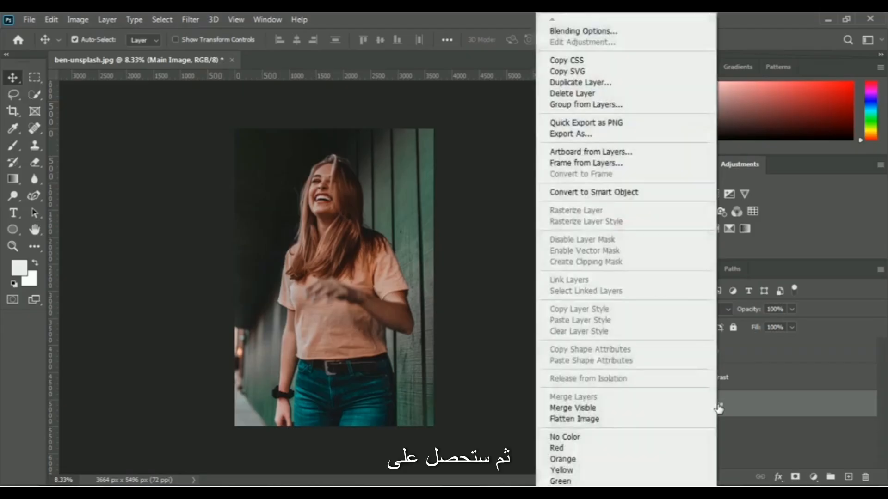
{"action": "left_click", "coordinate": [620, 84]}
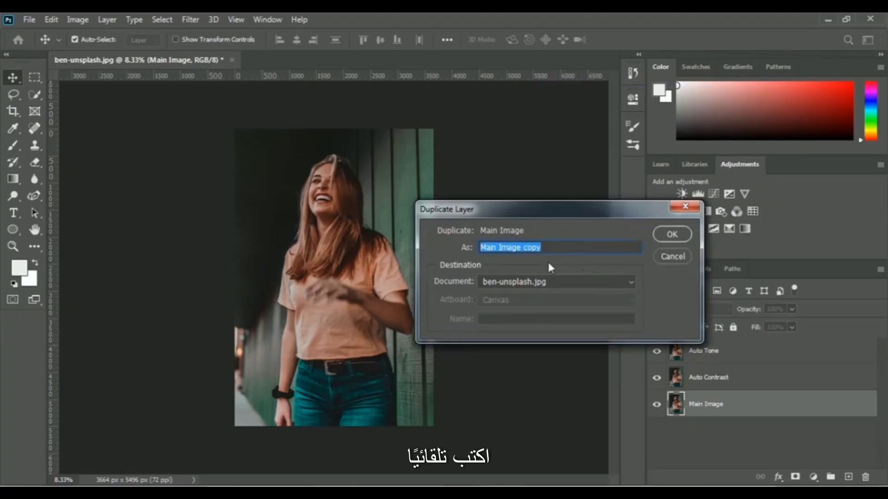
{"action": "type", "text": "Auto Color"}
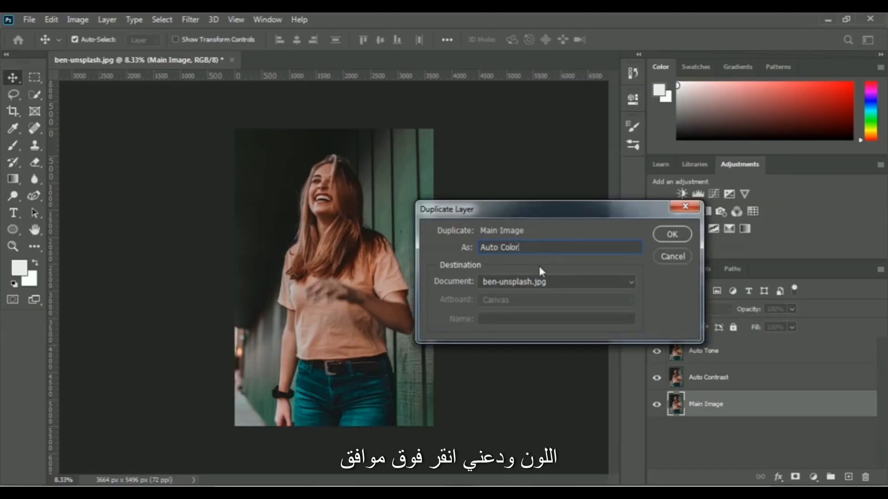
{"action": "left_click", "coordinate": [672, 235]}
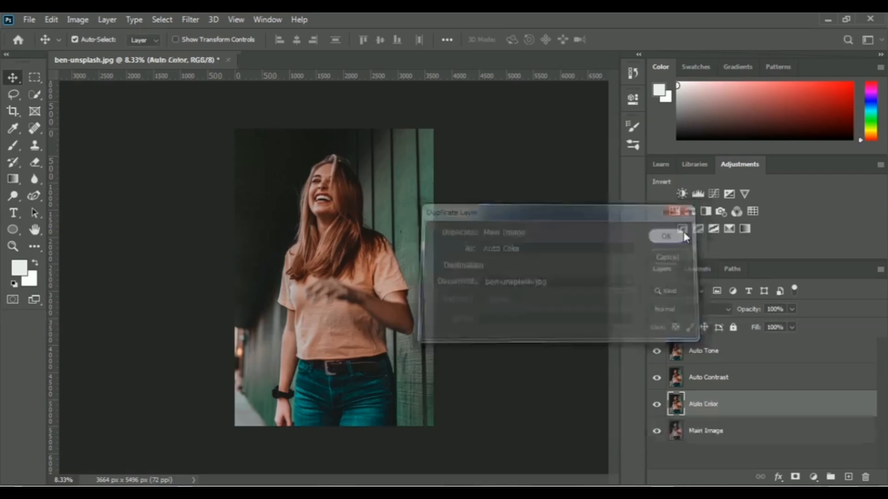
{"action": "left_click", "coordinate": [706, 436]}
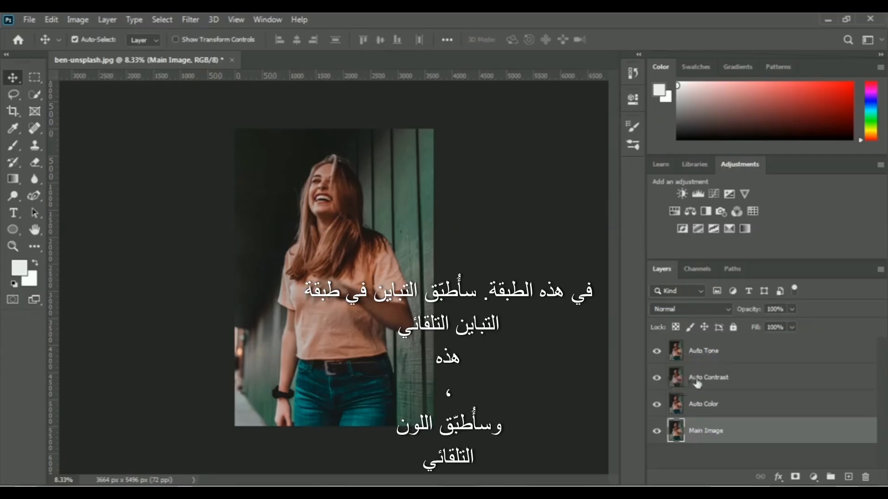
{"action": "left_click", "coordinate": [728, 387]}
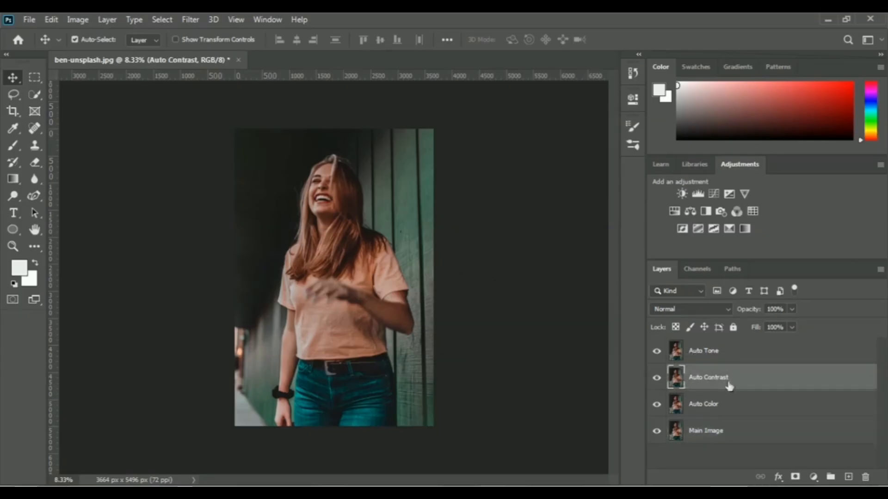
{"action": "left_click", "coordinate": [716, 409]}
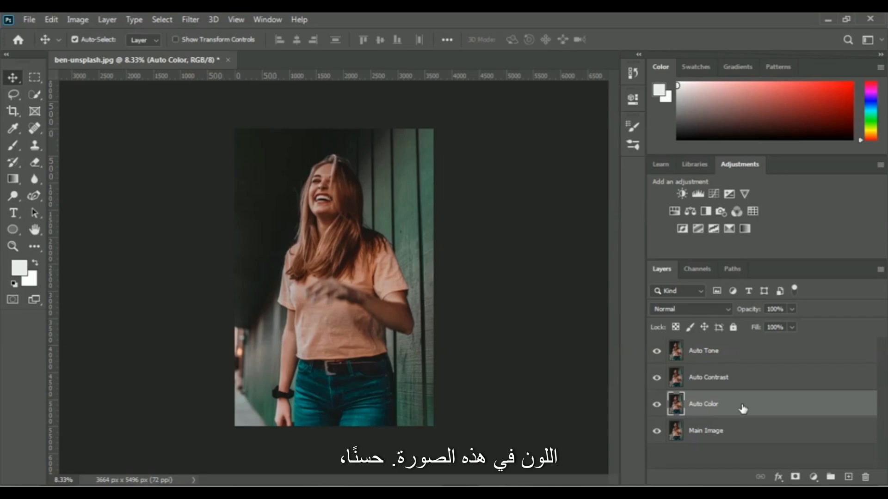
{"action": "left_click", "coordinate": [712, 377]}
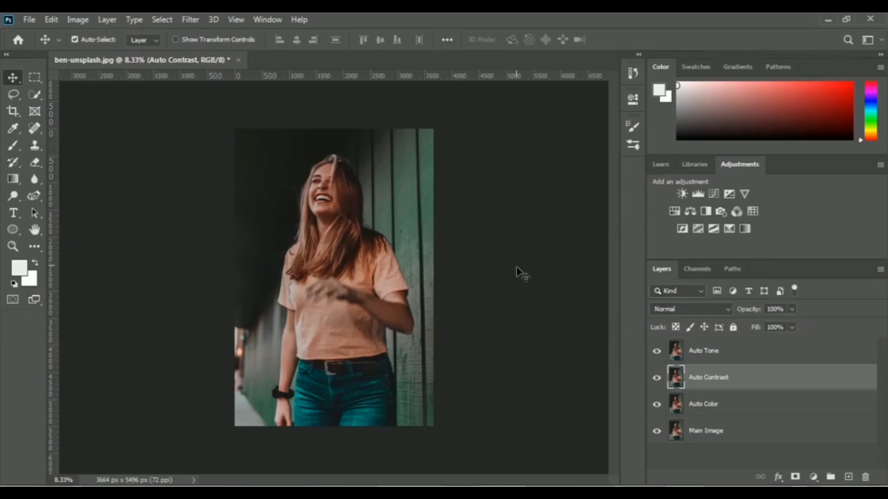
- Apply the Auto Tone correction to the Auto Tone layer
{"action": "left_click", "coordinate": [718, 355]}
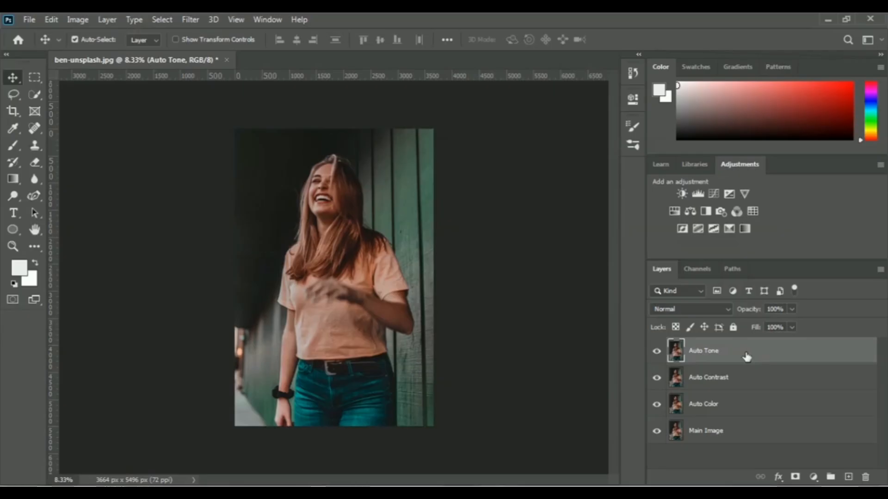
{"action": "left_click", "coordinate": [80, 20]}
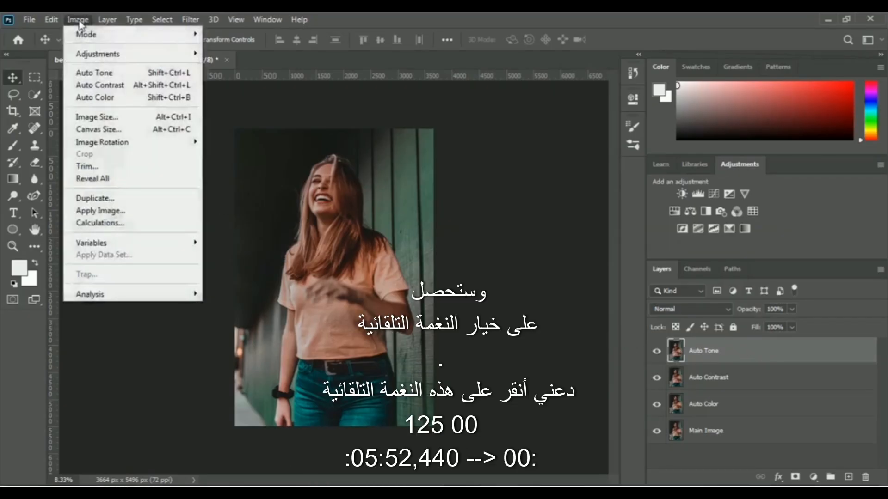
{"action": "left_click", "coordinate": [131, 72]}
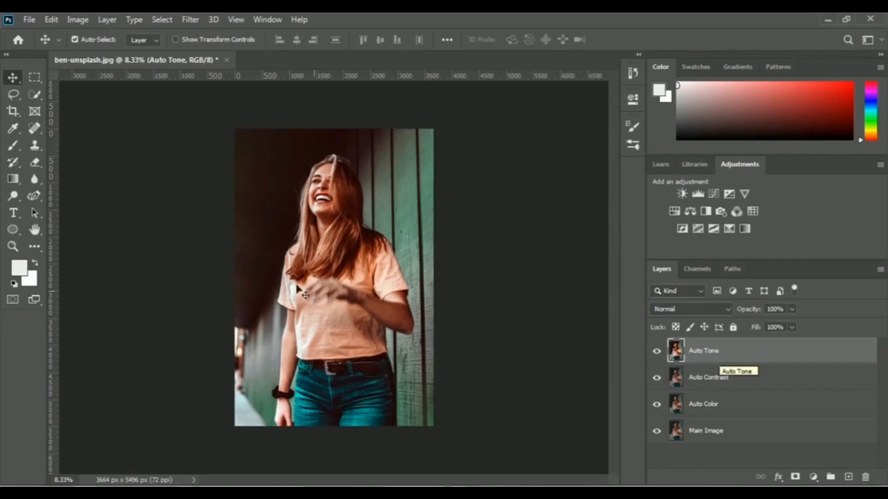
- Compare the tone-corrected image with the original by hiding and showing the Auto Tone layer, then the Auto Contrast and Auto Color layers
{"action": "left_click", "coordinate": [657, 351]}
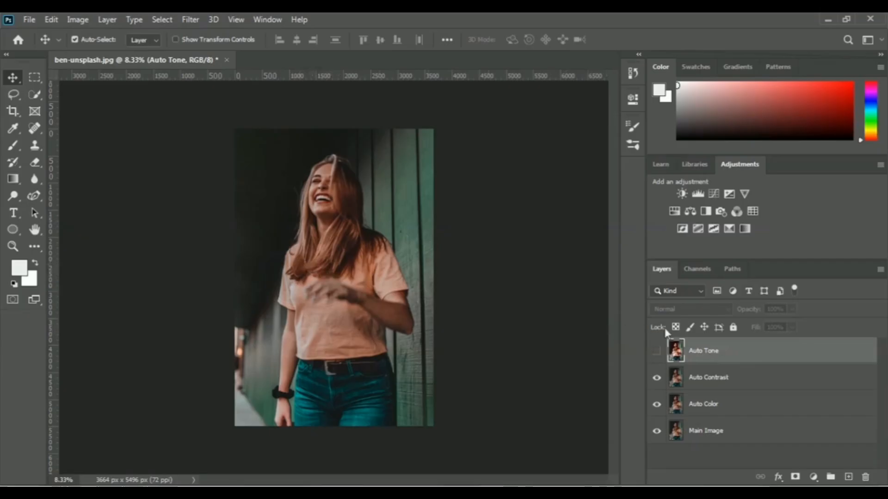
{"action": "left_click", "coordinate": [657, 353]}
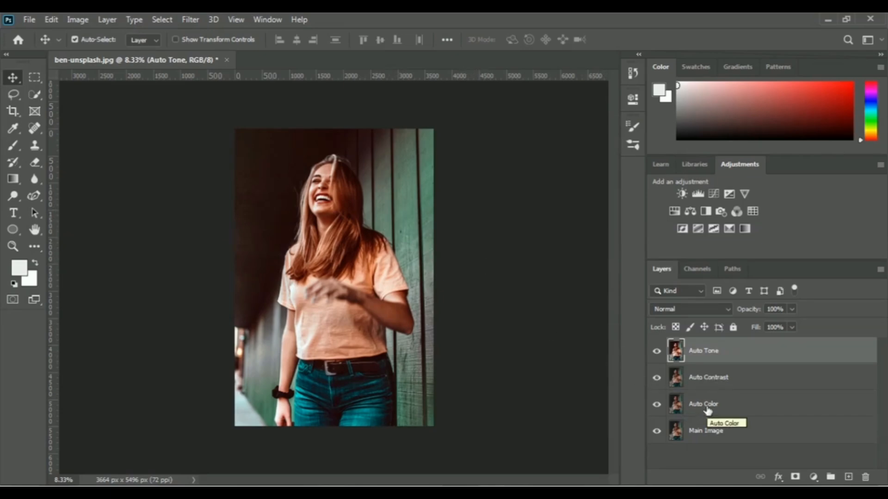
{"action": "left_click", "coordinate": [658, 378]}
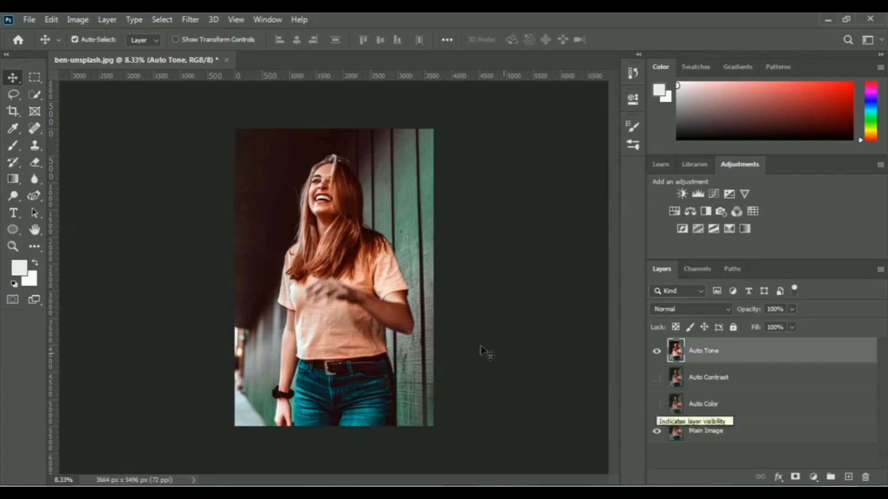
{"action": "left_click", "coordinate": [658, 406]}
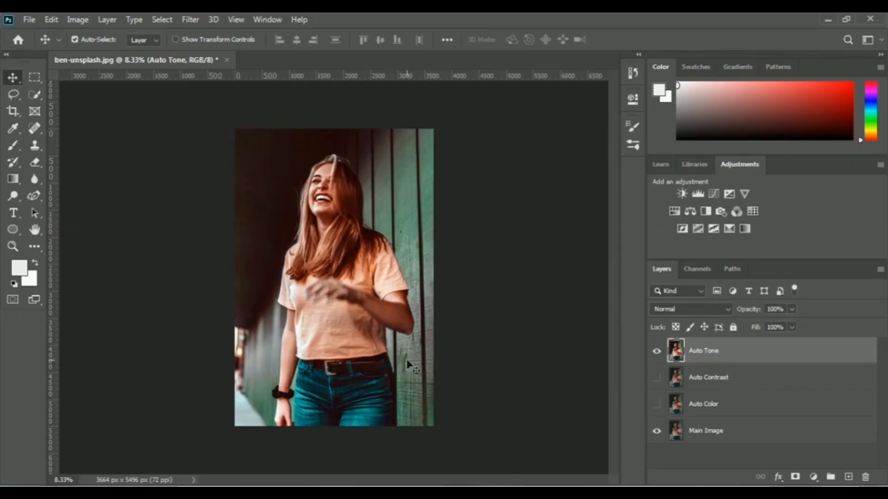
{"action": "left_click", "coordinate": [656, 405]}
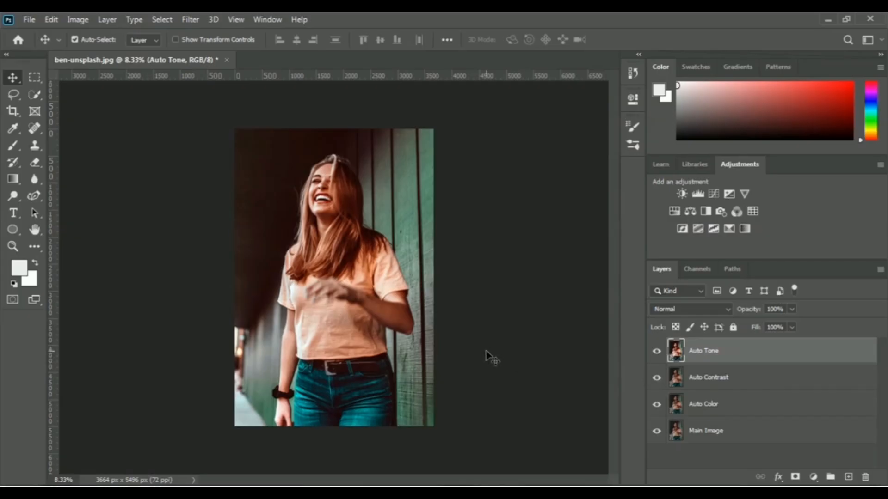
- Hide the Auto Tone layer and apply the Auto Contrast correction to the Auto Contrast layer
{"action": "left_click", "coordinate": [711, 383]}
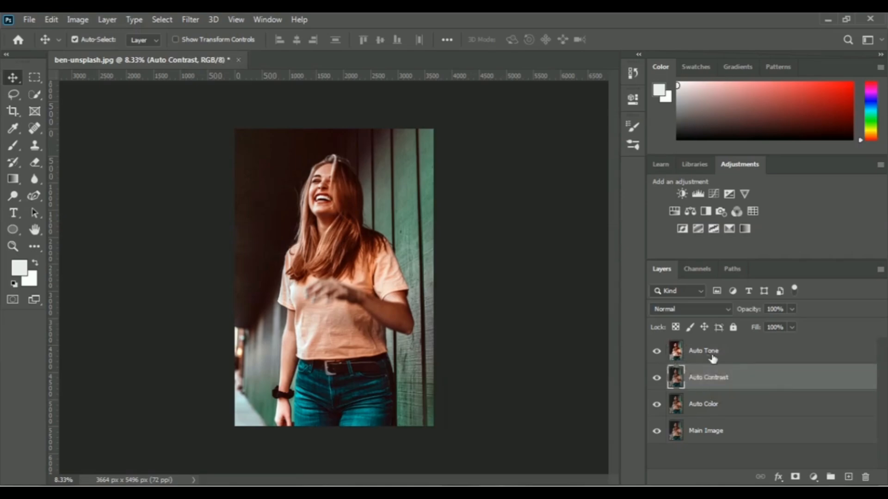
{"action": "left_click", "coordinate": [657, 354]}
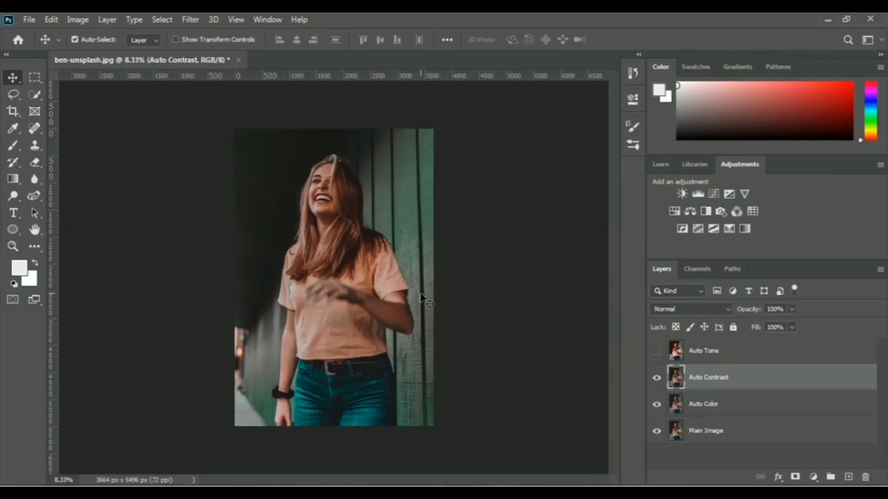
{"action": "left_click", "coordinate": [78, 20]}
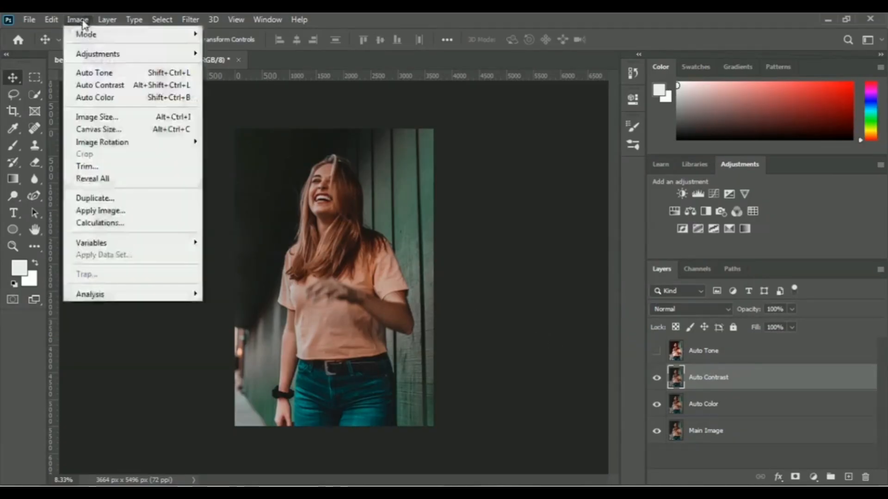
{"action": "left_click", "coordinate": [129, 88]}
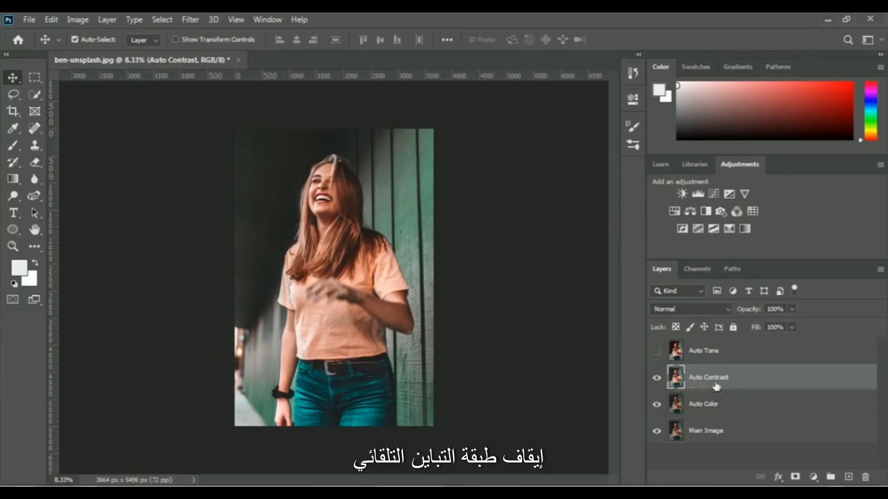
- Compare the contrast-corrected image with the original by hiding and showing the Auto Contrast layer, and show the Auto Tone layer again
{"action": "left_click", "coordinate": [657, 378]}
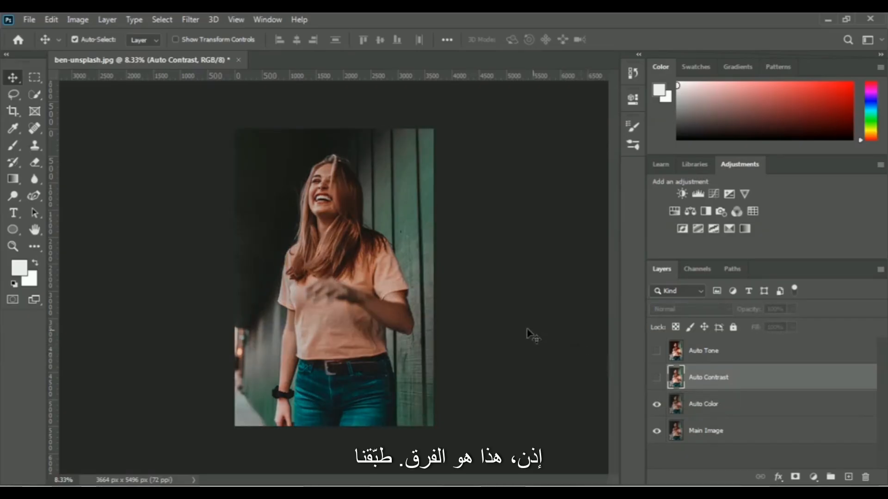
{"action": "left_click", "coordinate": [708, 355]}
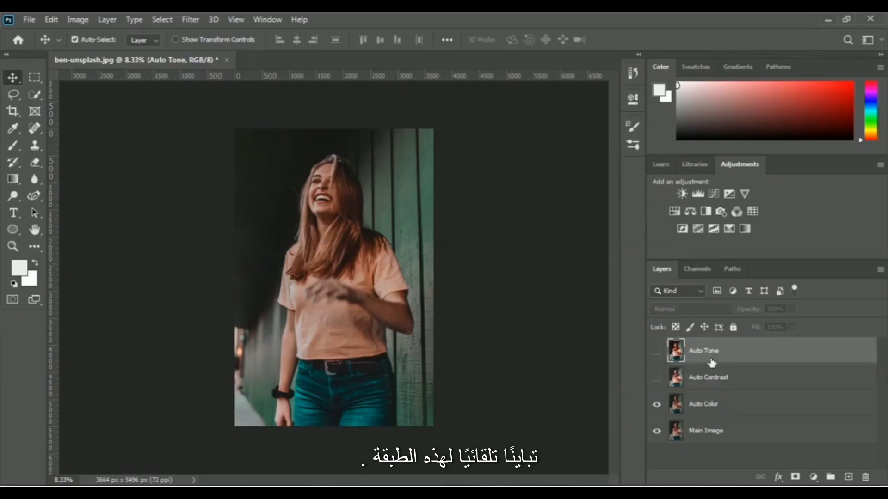
{"action": "left_click", "coordinate": [705, 384]}
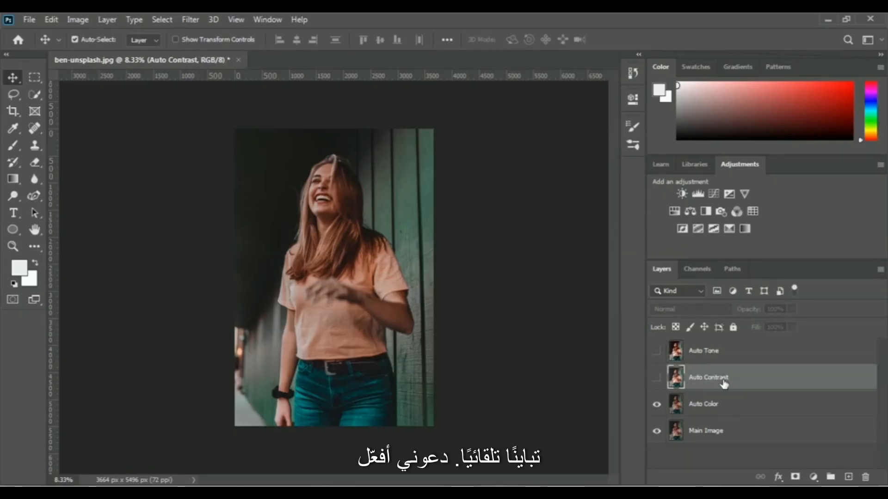
{"action": "left_click", "coordinate": [657, 378]}
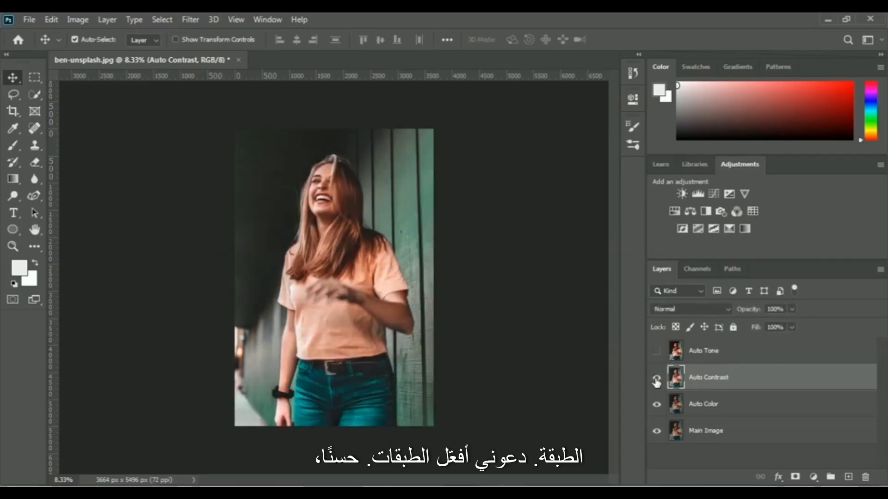
{"action": "left_click", "coordinate": [657, 352]}
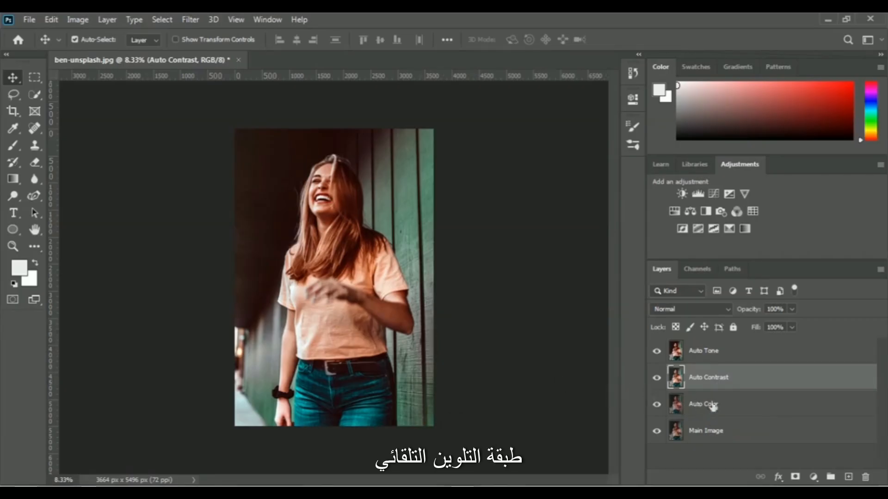
- Hide the Auto Tone and Auto Contrast layers and apply the Auto Color correction to the Auto Color layer
{"action": "left_click", "coordinate": [656, 355]}
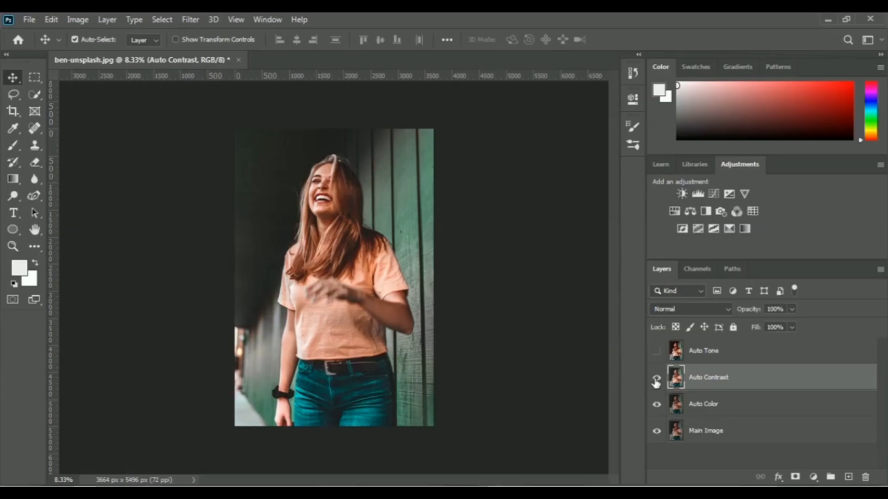
{"action": "left_click", "coordinate": [656, 382]}
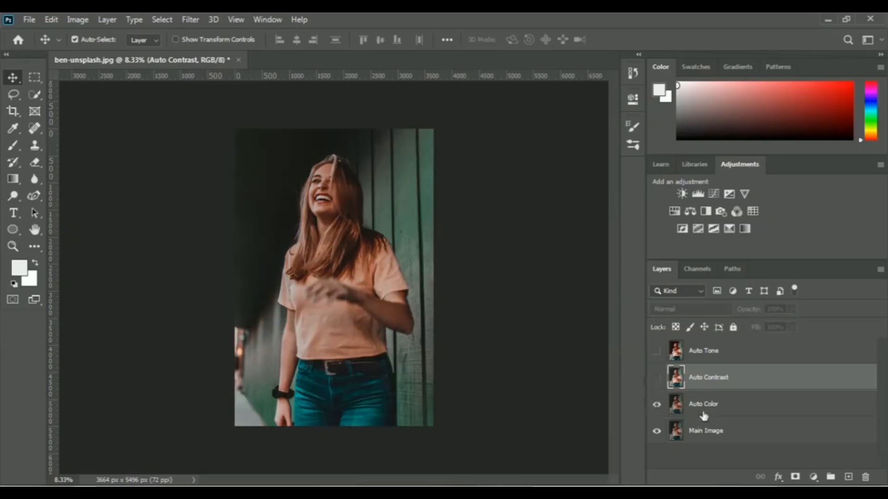
{"action": "left_click", "coordinate": [714, 411]}
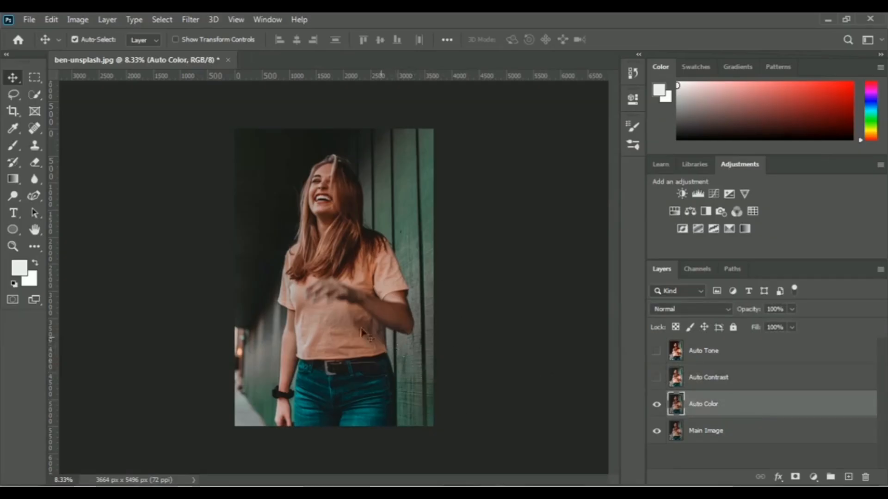
{"action": "left_click", "coordinate": [85, 20]}
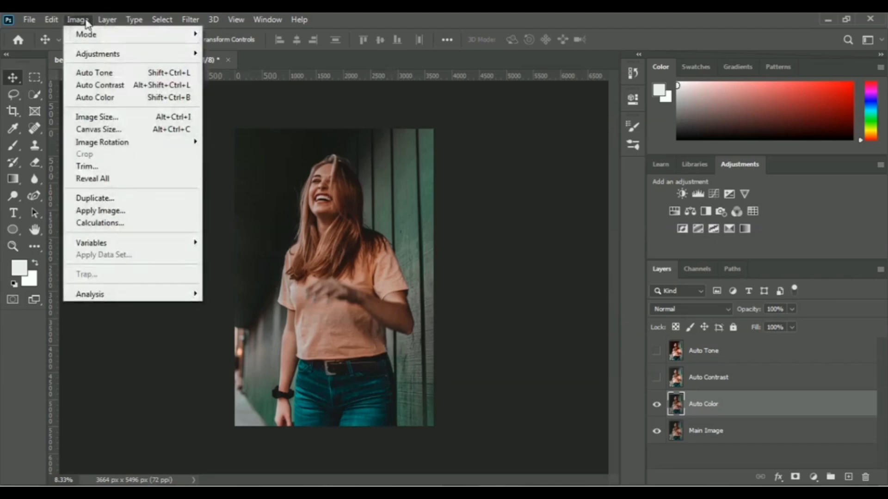
{"action": "left_click", "coordinate": [137, 99]}
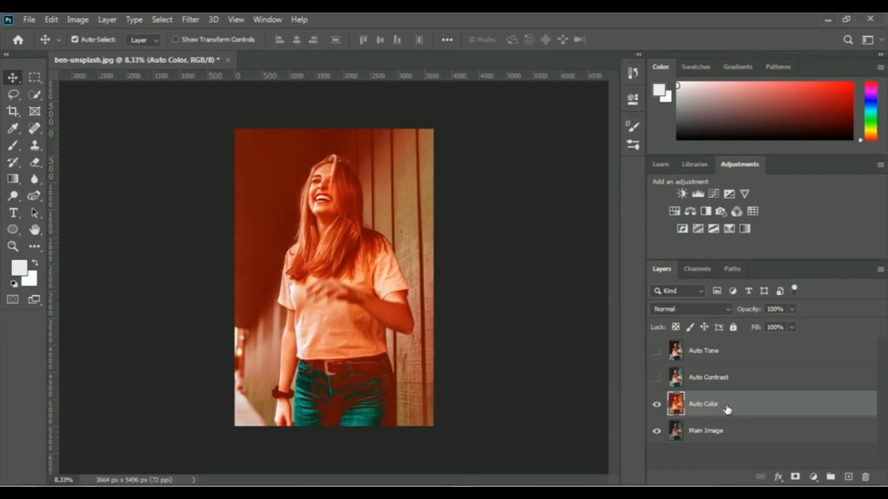
- Compare the Auto Color layer with the original by hiding and showing it, and show the Auto Contrast and Auto Tone layers again
{"action": "left_click", "coordinate": [657, 406]}
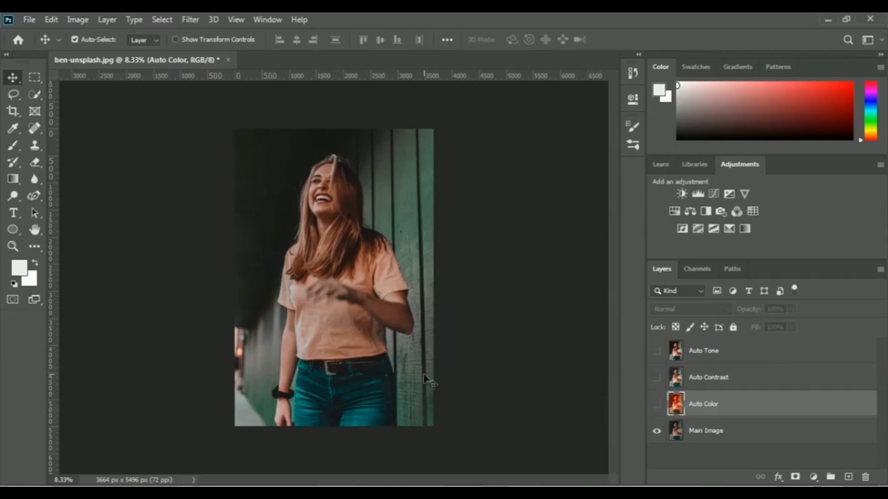
{"action": "left_click", "coordinate": [657, 405]}
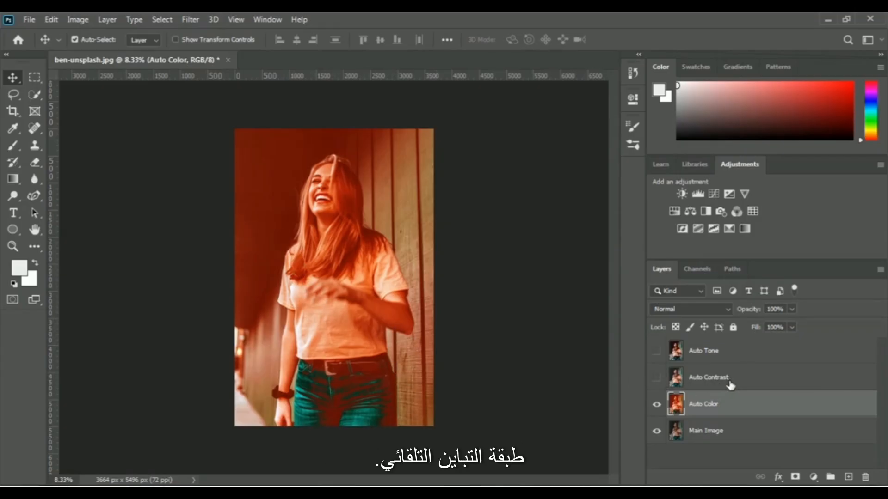
{"action": "left_click", "coordinate": [656, 379]}
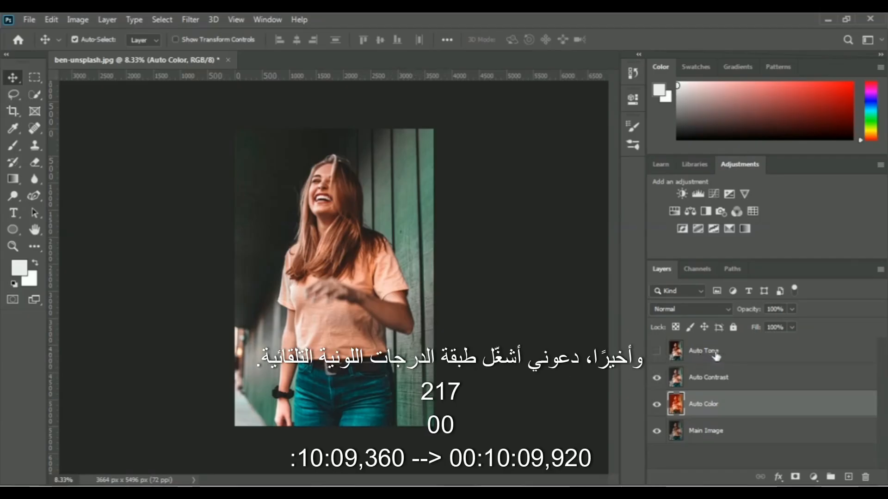
{"action": "left_click", "coordinate": [656, 352]}
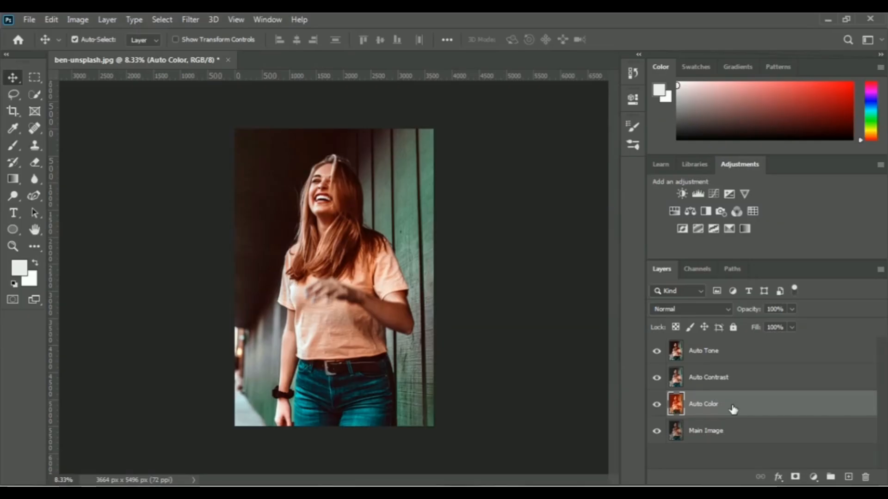
- Add the centred text "Hello" across the lower part of the woman's shirt, on a new layer above Auto Tone
{"action": "key", "text": "alt+bracketright"}
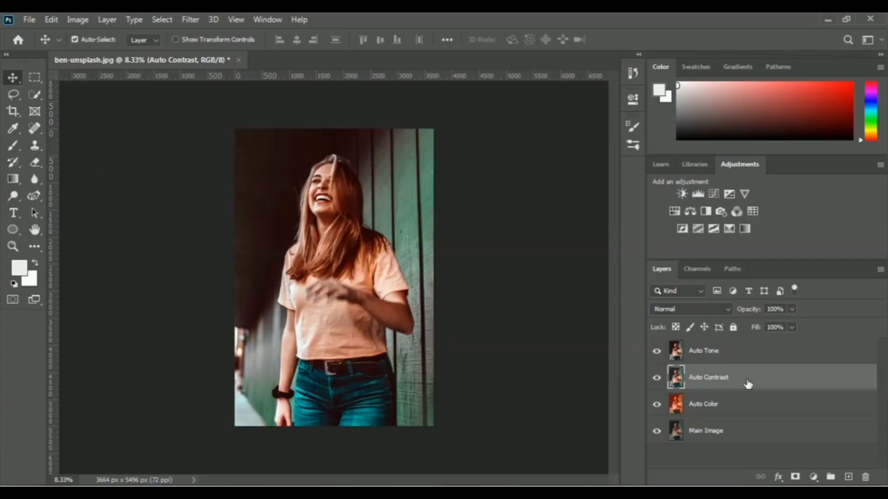
{"action": "left_click", "coordinate": [742, 355]}
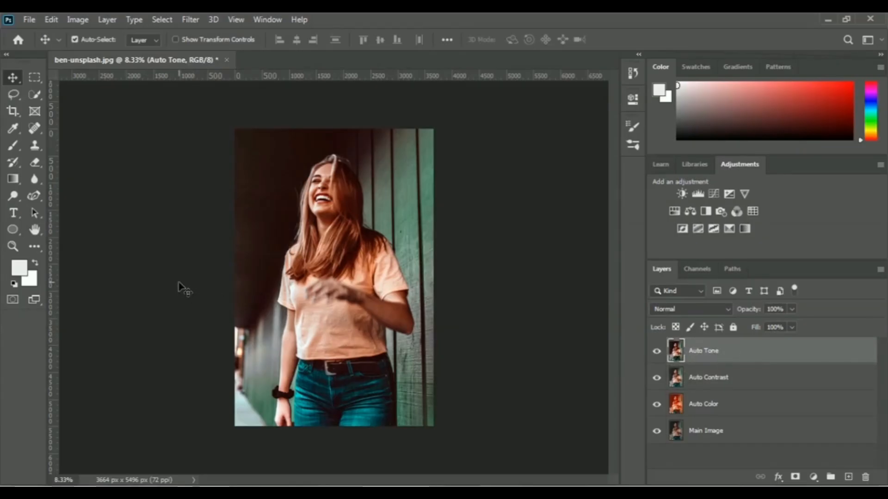
{"action": "left_click", "coordinate": [13, 215]}
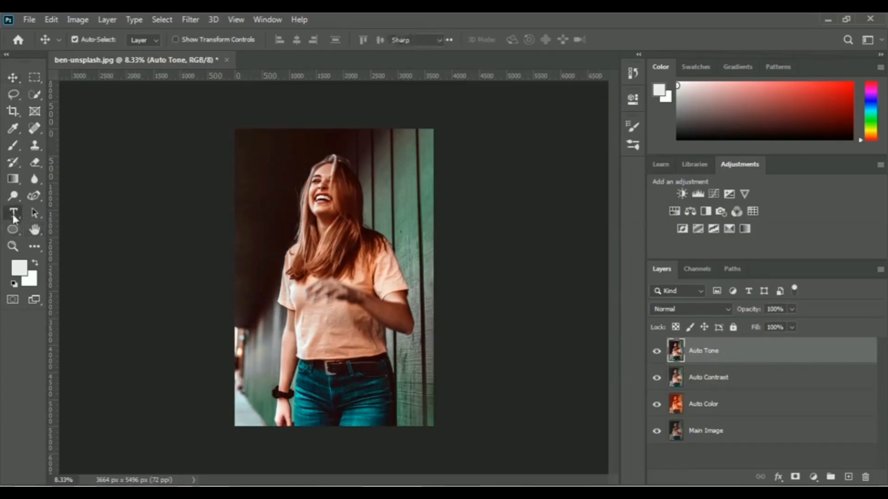
{"action": "left_click", "coordinate": [337, 332]}
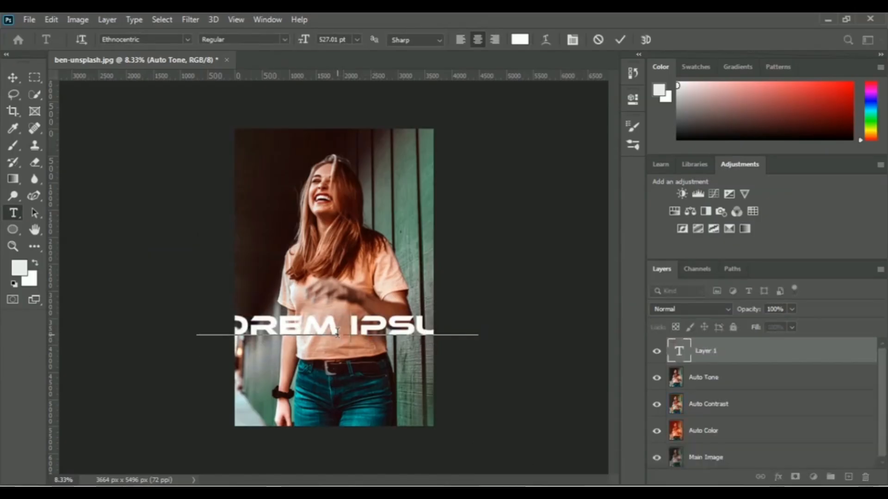
{"action": "type", "text": "HELLO"}
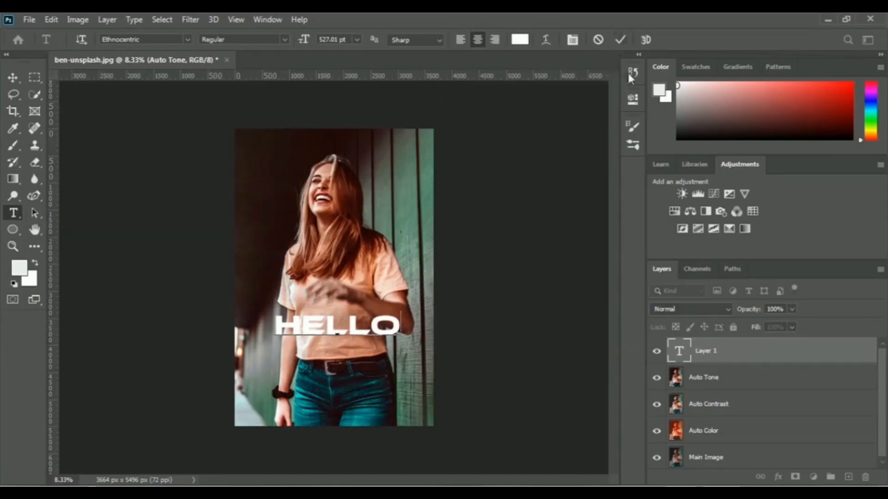
{"action": "left_click", "coordinate": [620, 40]}
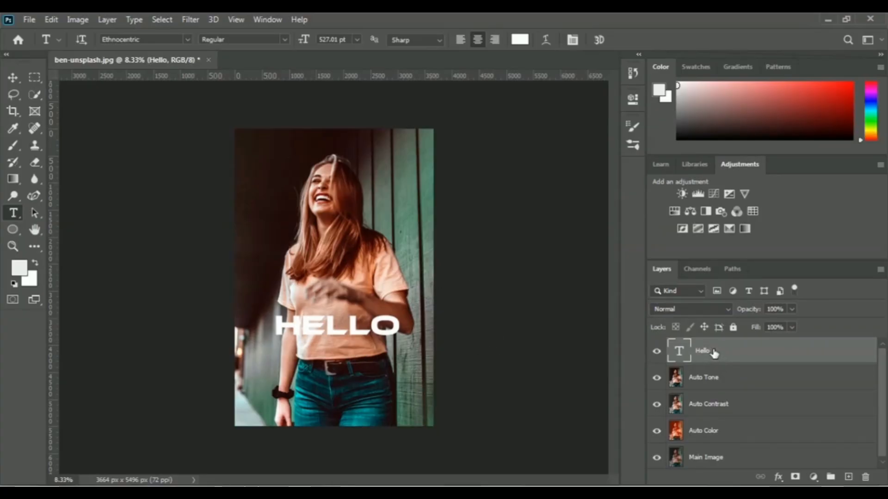
- Move the Hello text layer beneath the Auto Tone layer and back to the top of the layer stack
{"action": "left_click_drag", "start_coordinate": [721, 354], "coordinate": [714, 390]}
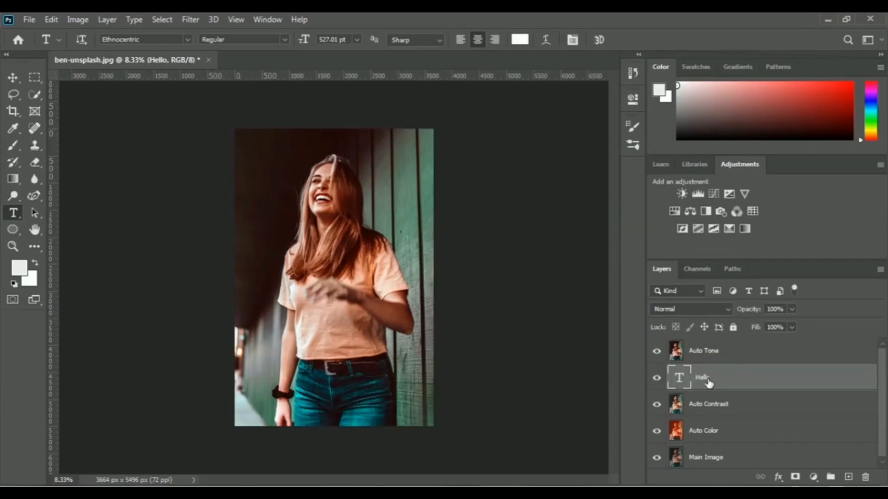
{"action": "left_click_drag", "start_coordinate": [707, 382], "coordinate": [703, 350]}
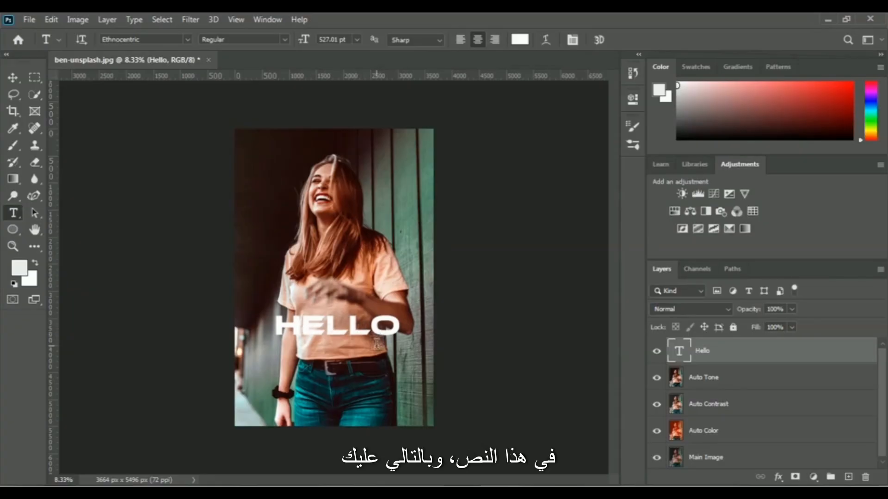
- Add a Stroke effect to the Hello text layer with a size of 38 px
{"action": "left_click", "coordinate": [779, 478]}
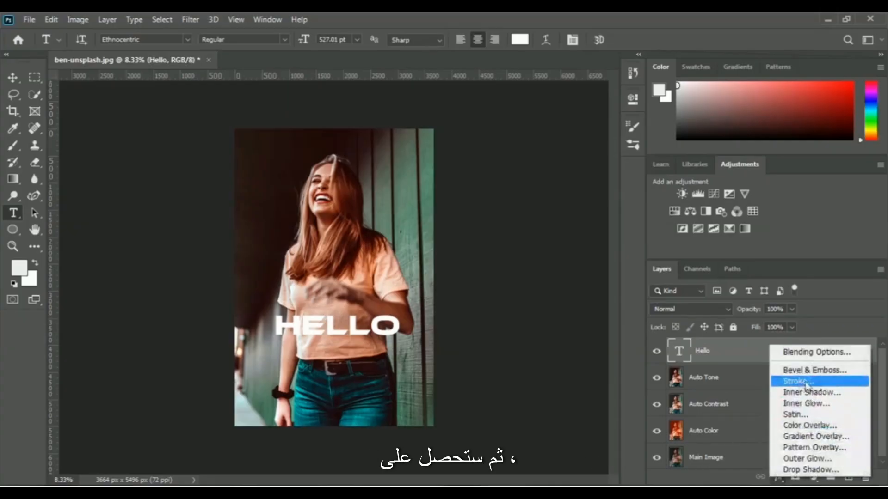
{"action": "left_click", "coordinate": [846, 386]}
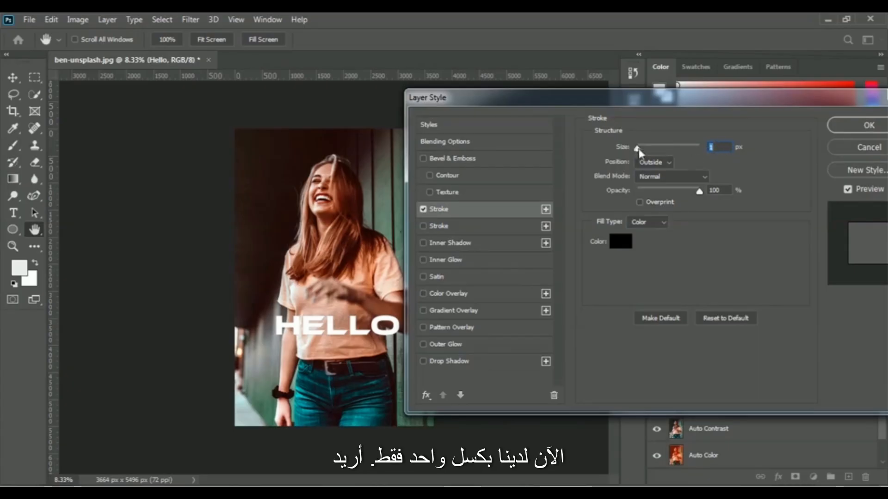
{"action": "left_click_drag", "start_coordinate": [637, 149], "coordinate": [651, 153]}
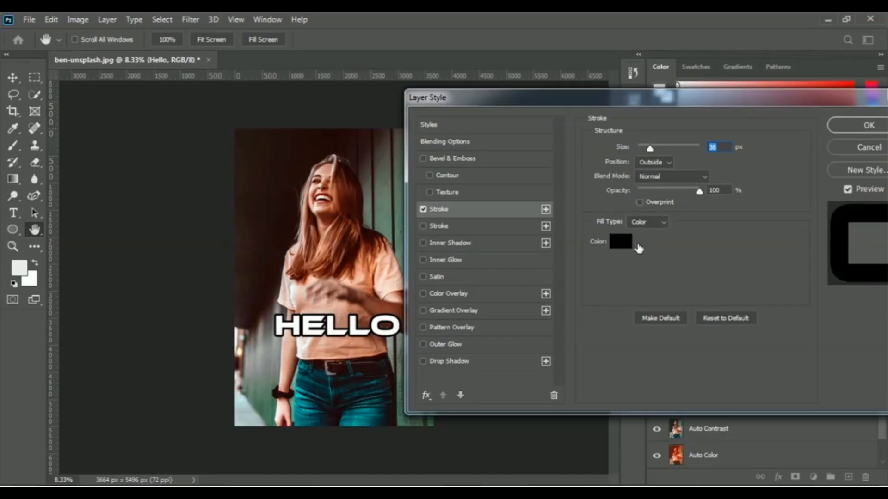
- Set the stroke colour of the Hello text to green 11b71d
{"action": "left_click", "coordinate": [624, 245]}
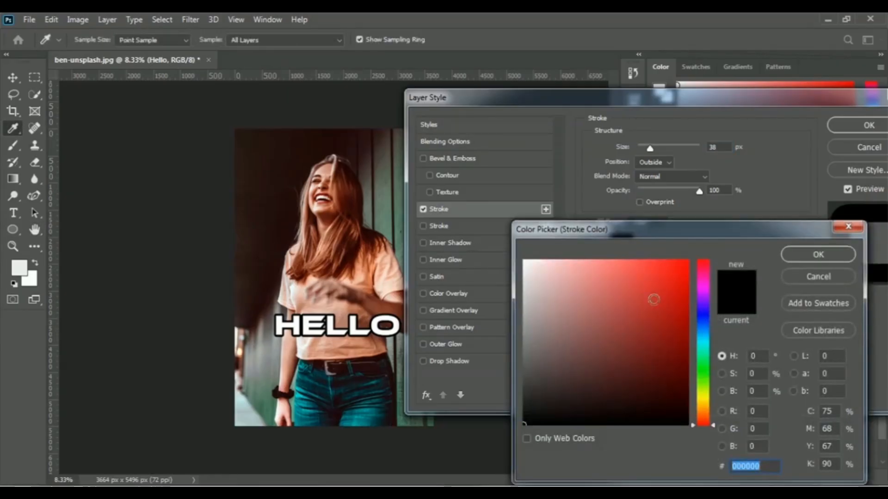
{"action": "left_click", "coordinate": [703, 368]}
{"action": "left_click", "coordinate": [673, 307]}
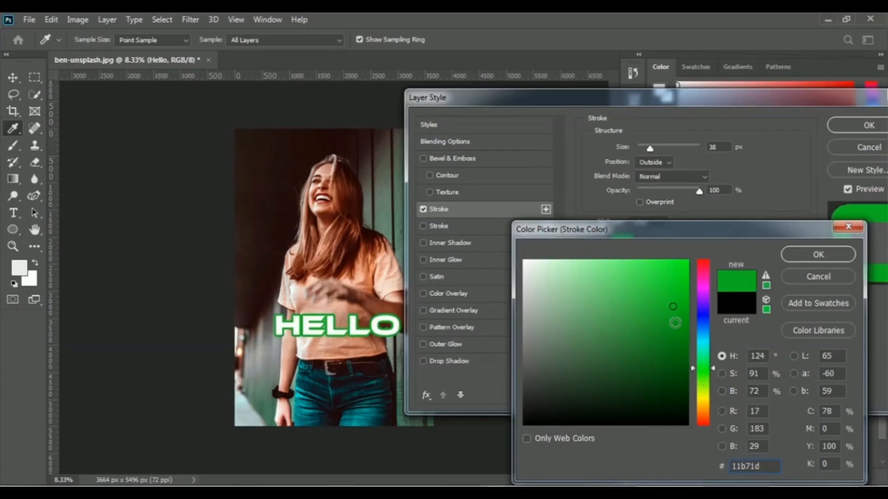
{"action": "left_click", "coordinate": [817, 255]}
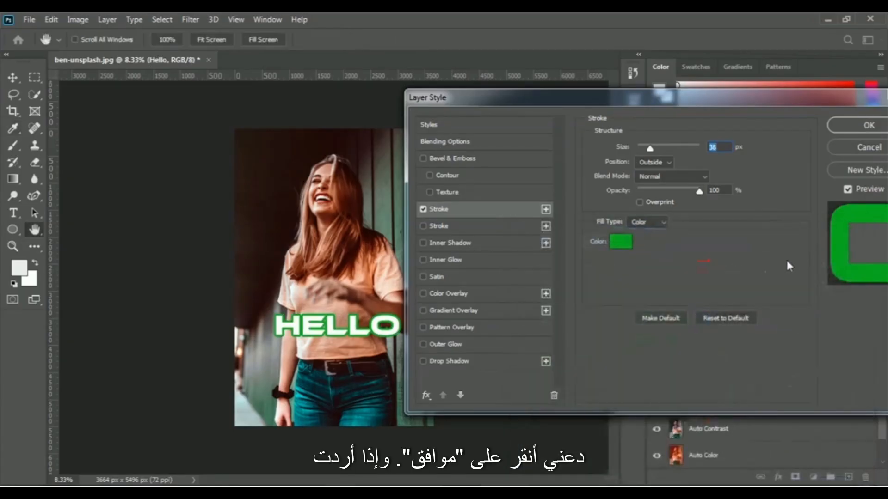
- Increase the stroke size of the Hello text to 73 px and apply the layer style
{"action": "left_click", "coordinate": [650, 151]}
{"action": "left_click_drag", "start_coordinate": [650, 151], "coordinate": [660, 150]}
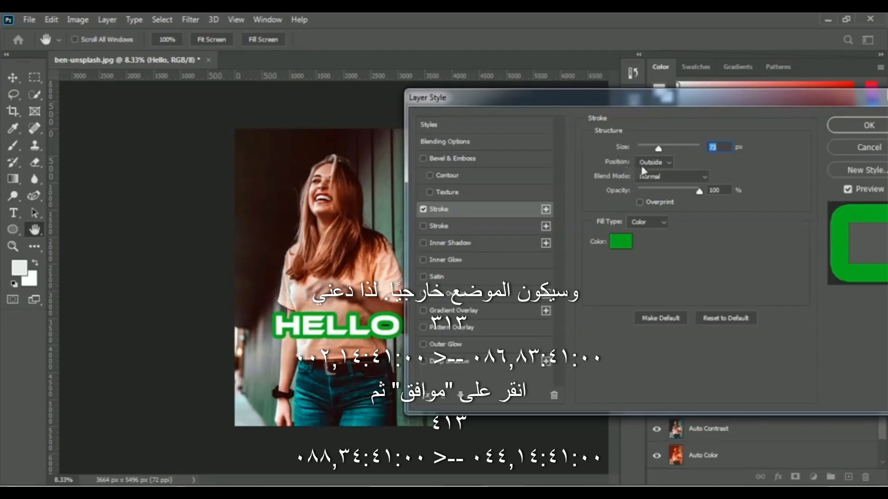
{"action": "left_click", "coordinate": [862, 127]}
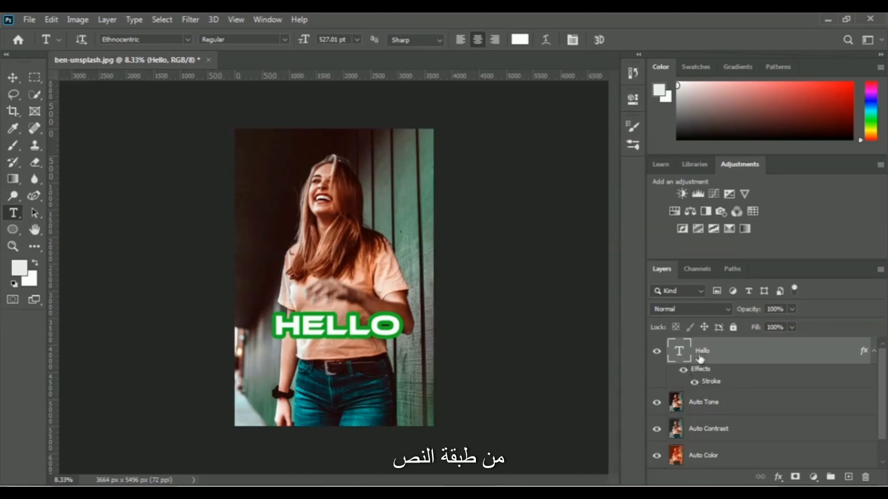
- Hide the Stroke effect of the Hello text layer and show it again to compare the text with and without it
{"action": "left_click", "coordinate": [694, 384]}
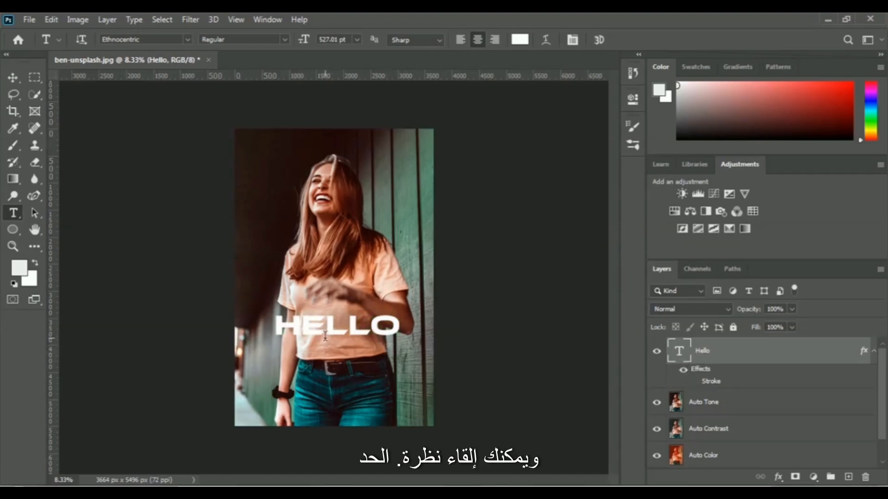
{"action": "left_click", "coordinate": [694, 384]}
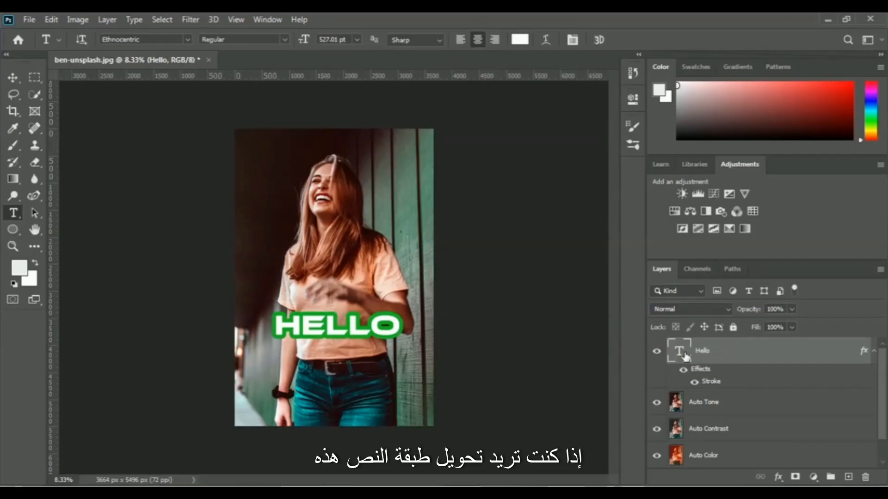
- Convert the Hello text layer to a Smart Object, open its contents to inspect them, and close that document
{"action": "right_click", "coordinate": [711, 355]}
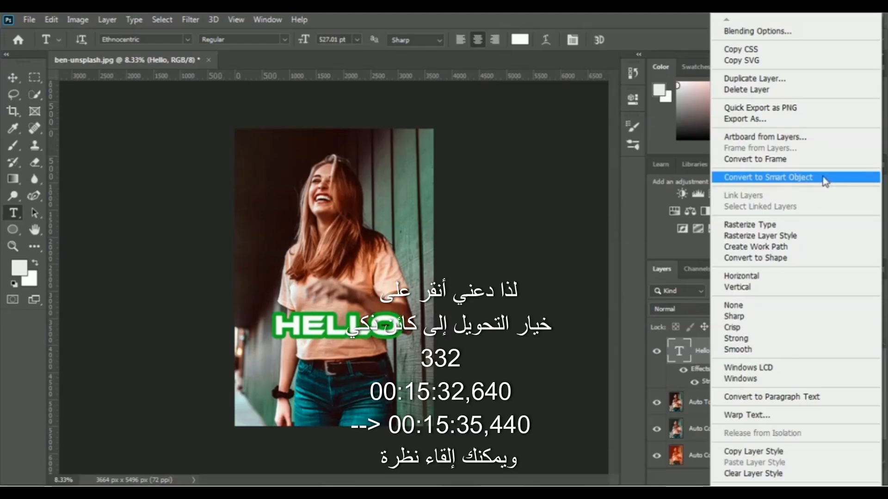
{"action": "left_click", "coordinate": [825, 182]}
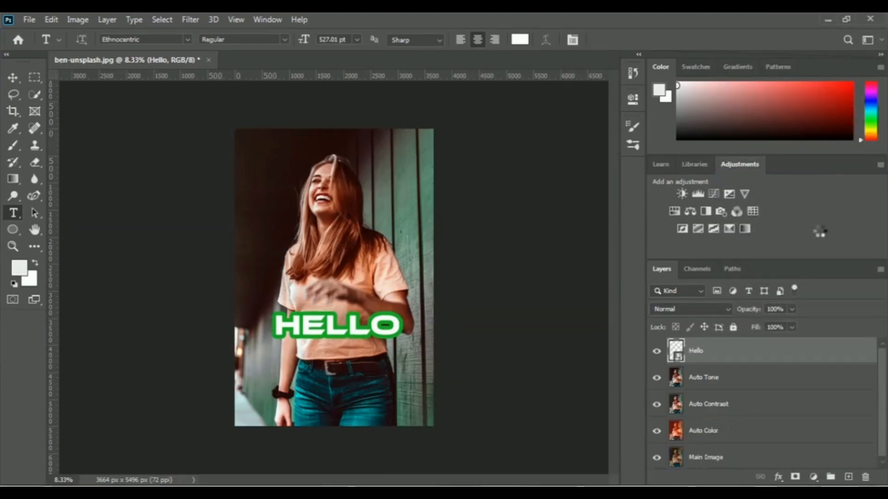
{"action": "double_click", "coordinate": [679, 359]}
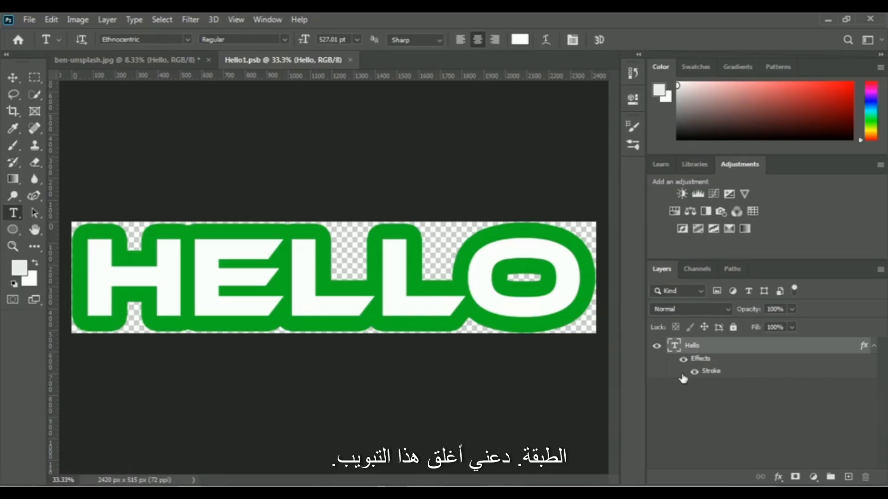
{"action": "left_click", "coordinate": [350, 60]}
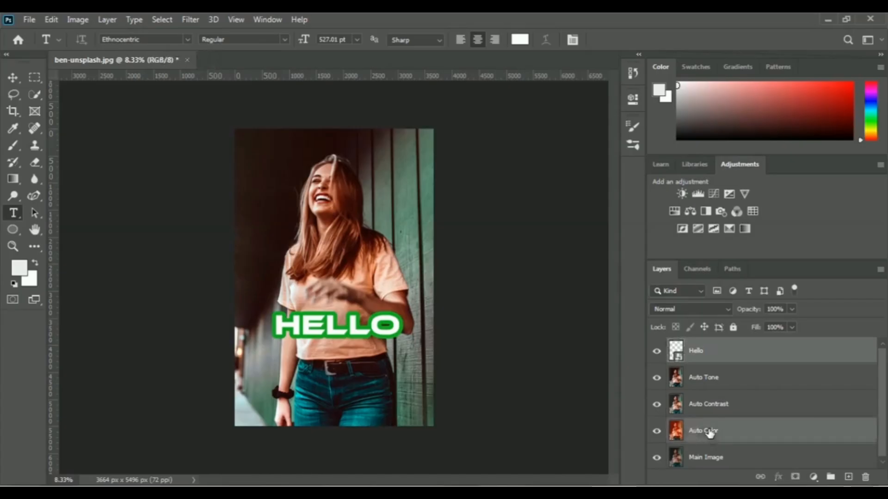
- Group the Hello, Auto Color, Auto Contrast and Auto Tone layers and expand the group to show its layers
{"action": "left_click", "coordinate": [707, 431], "text": "ctrl"}
{"action": "left_click", "coordinate": [707, 406], "text": "ctrl"}
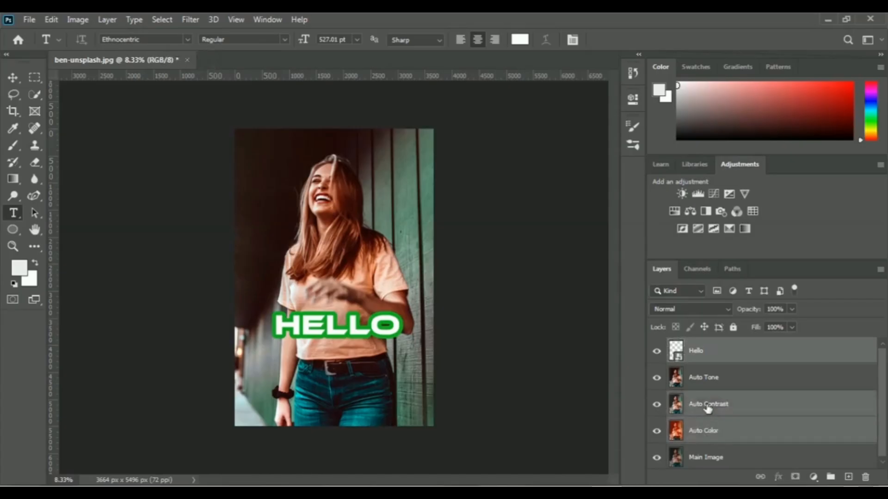
{"action": "left_click", "coordinate": [708, 381], "text": "ctrl"}
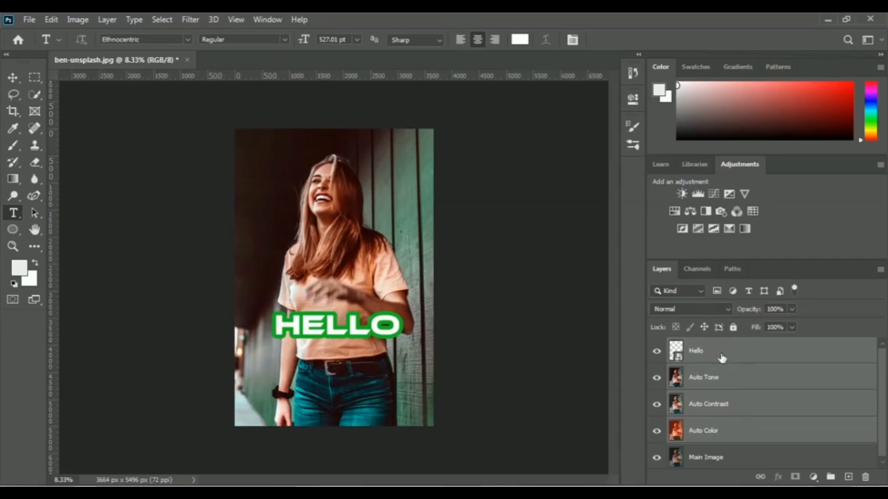
{"action": "left_click", "coordinate": [831, 479]}
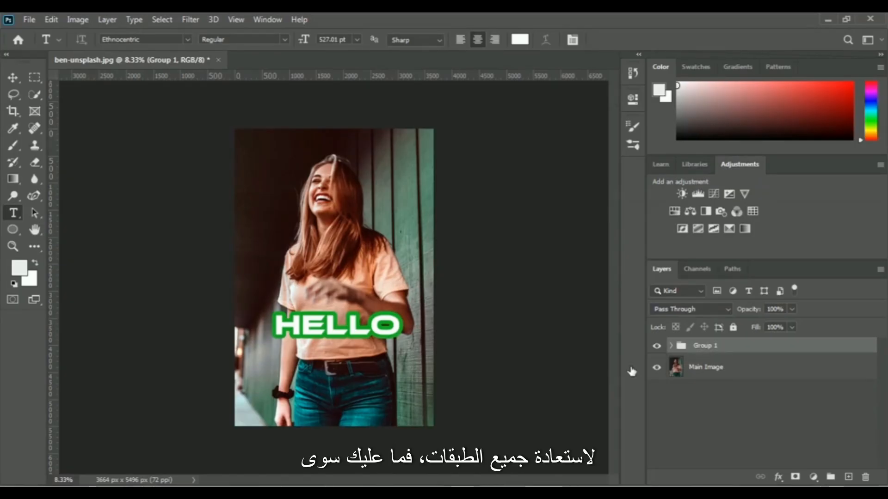
{"action": "left_click", "coordinate": [671, 347]}
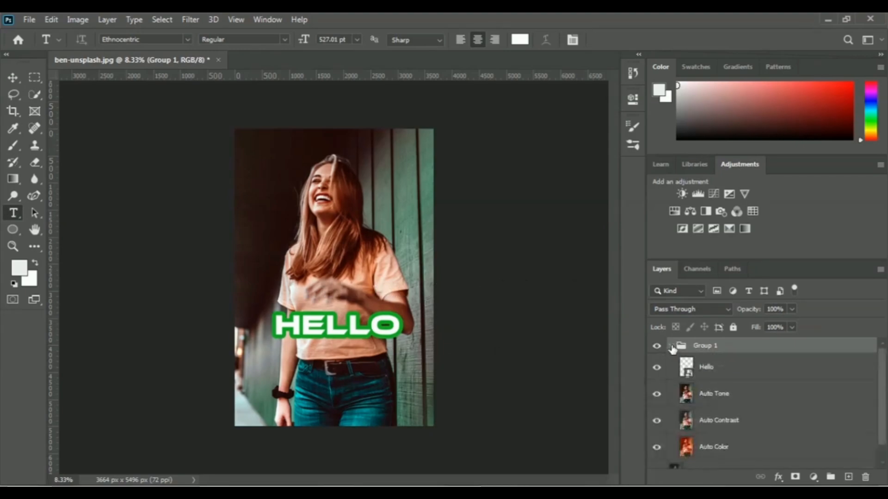